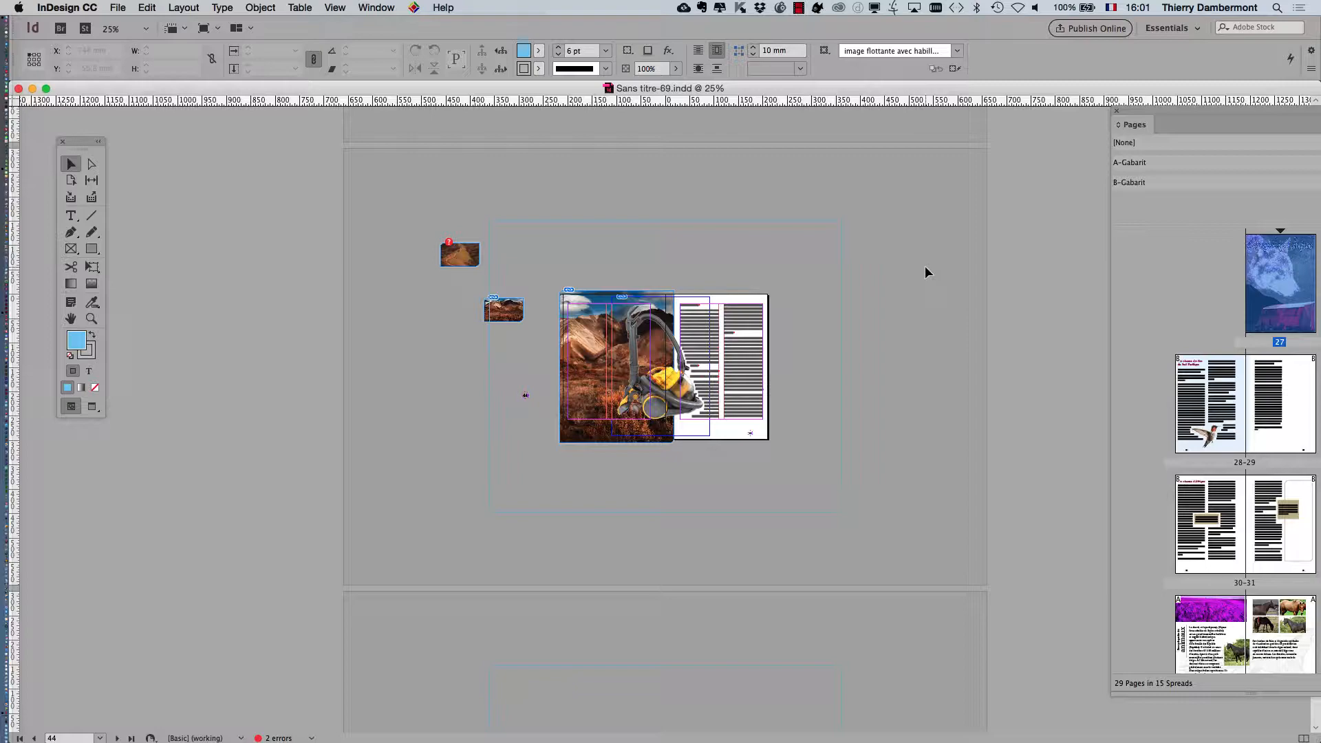
# Step: Show the spread with the vacuum cleaner at 75% and move the Pages panel fully into view
pyautogui.scroll(2, 628, 386)
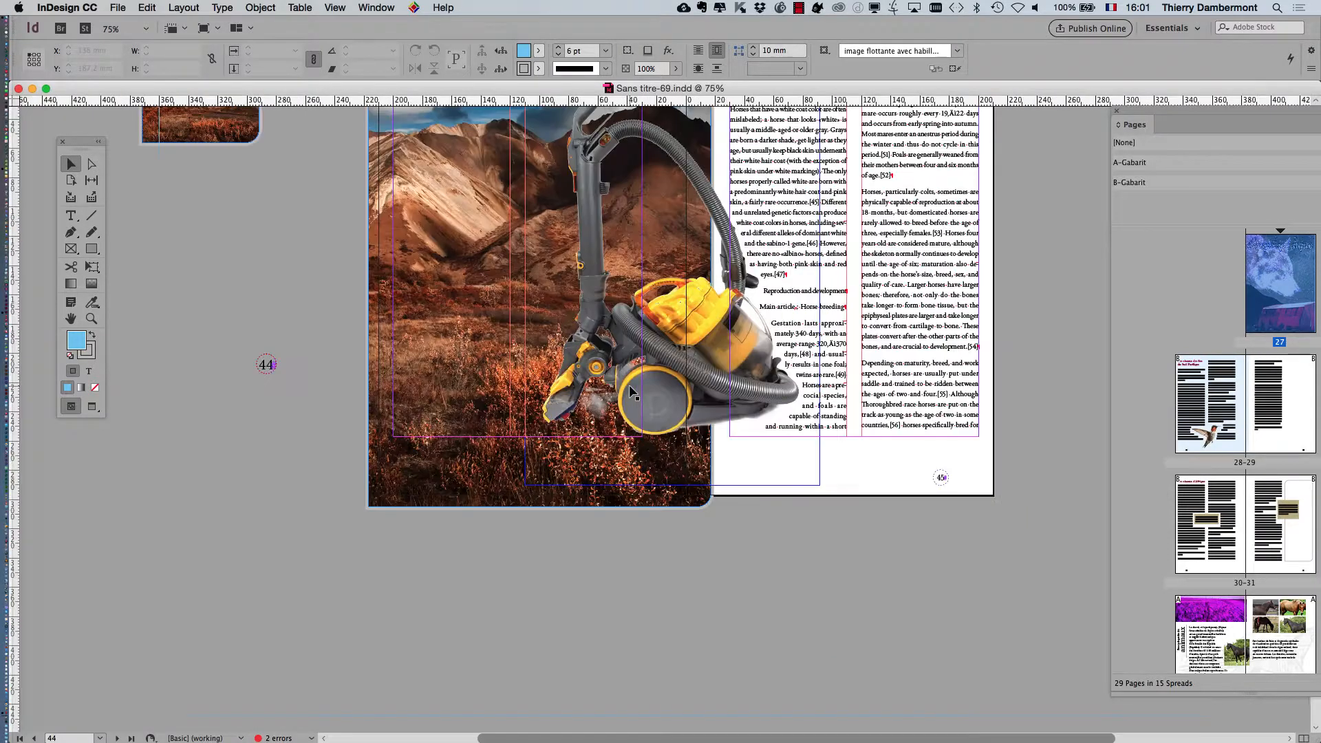
pyautogui.scroll(6, 628, 389)
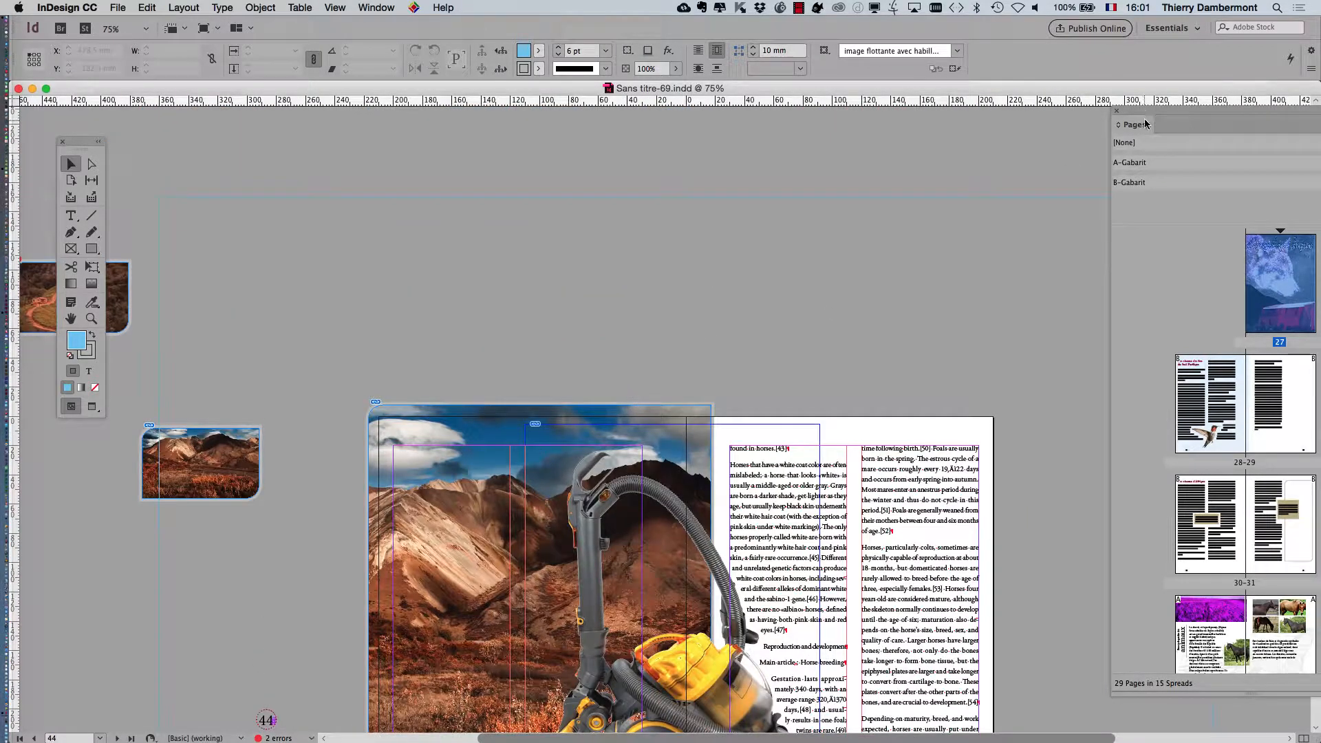
pyautogui.moveTo(1145, 124); pyautogui.dragTo(1088, 94)
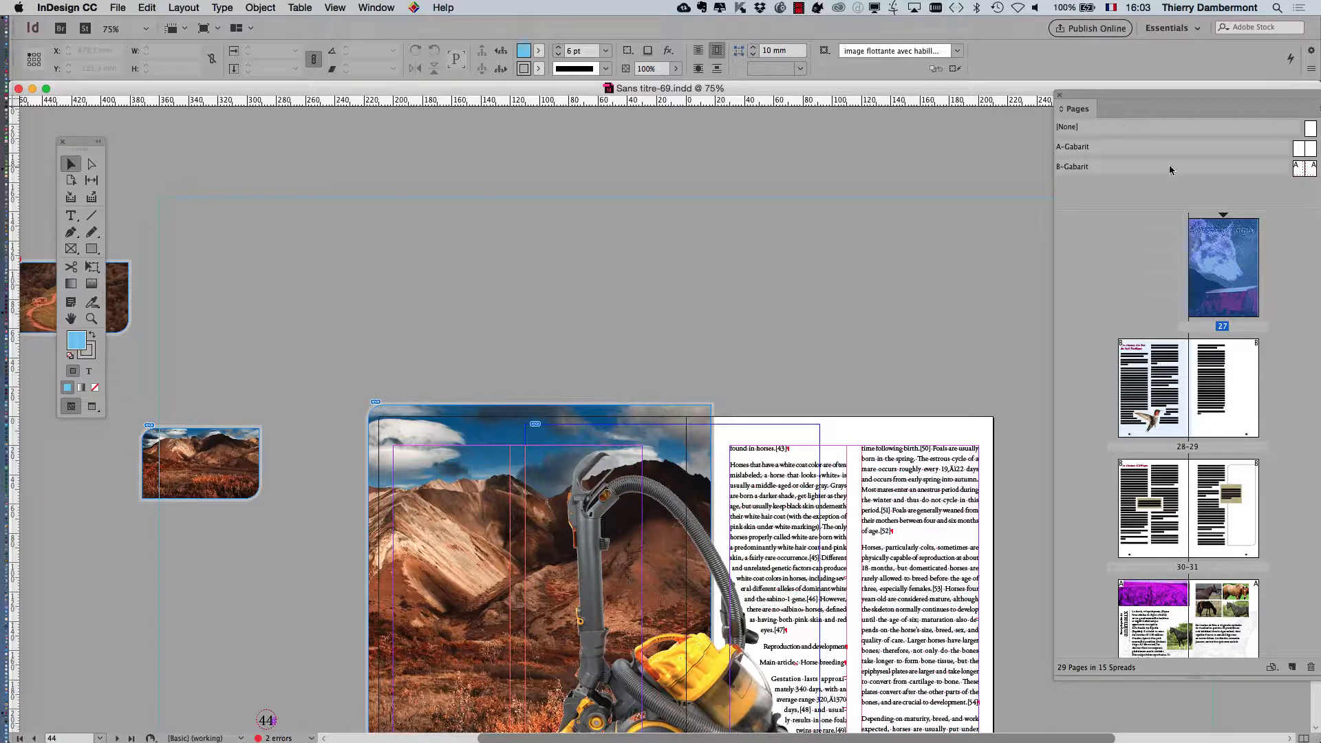
pyautogui.scroll(-5, 981, 233)
pyautogui.scroll(1, 976, 233)
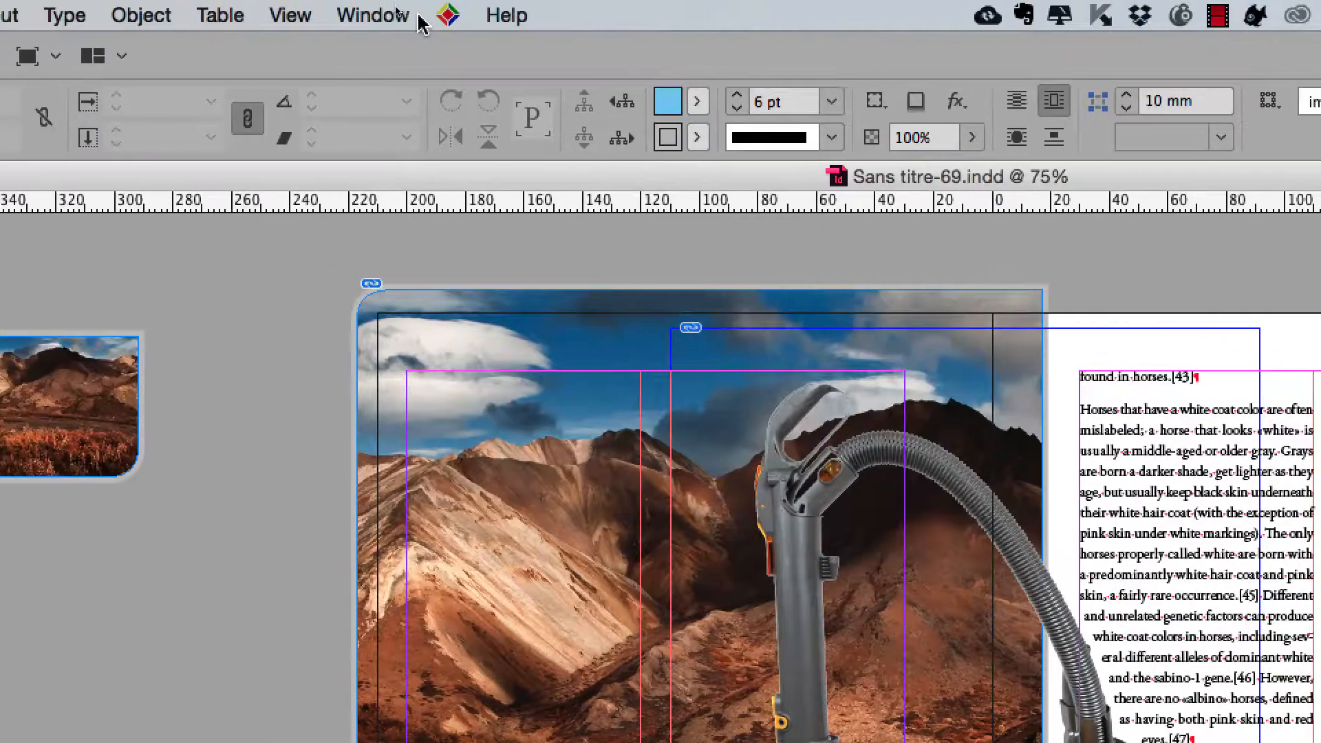
# Step: Open the Layers panel, unlock the "images" layer and make it the active layer
pyautogui.click(374, 12)
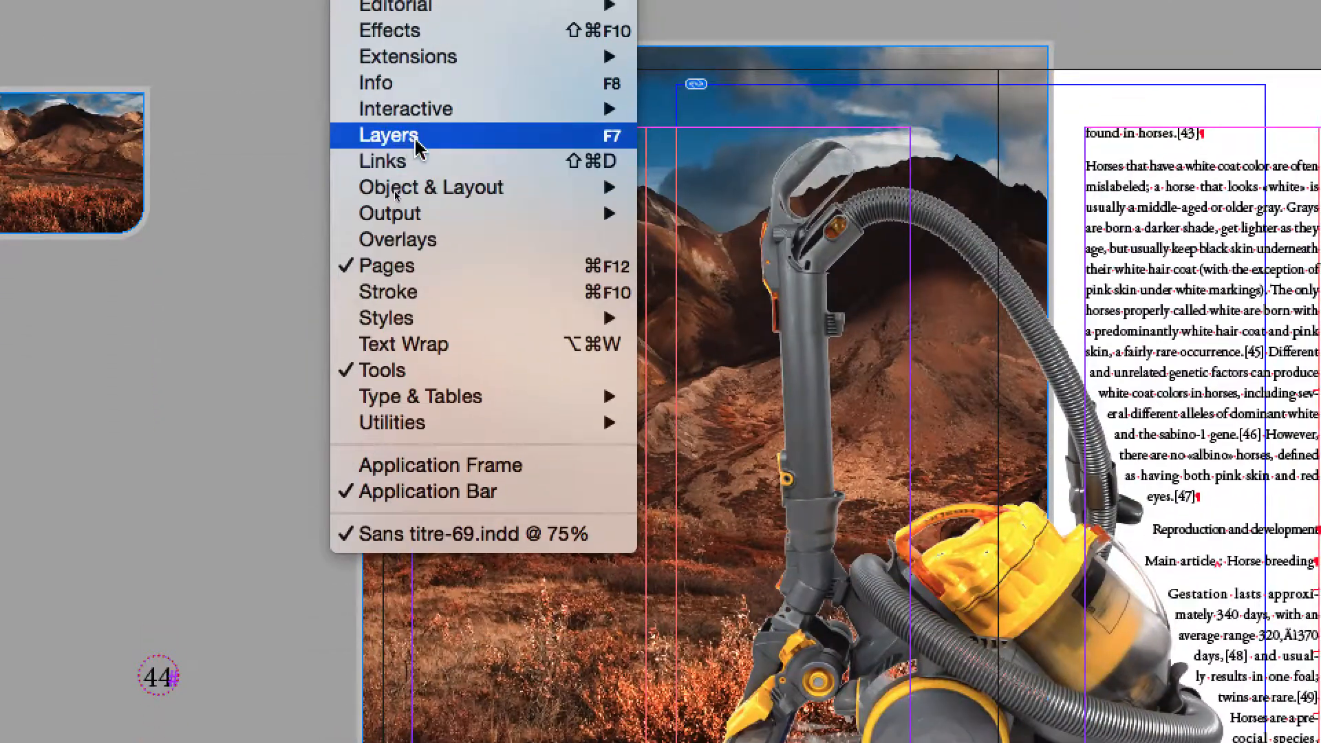
pyautogui.click(412, 144)
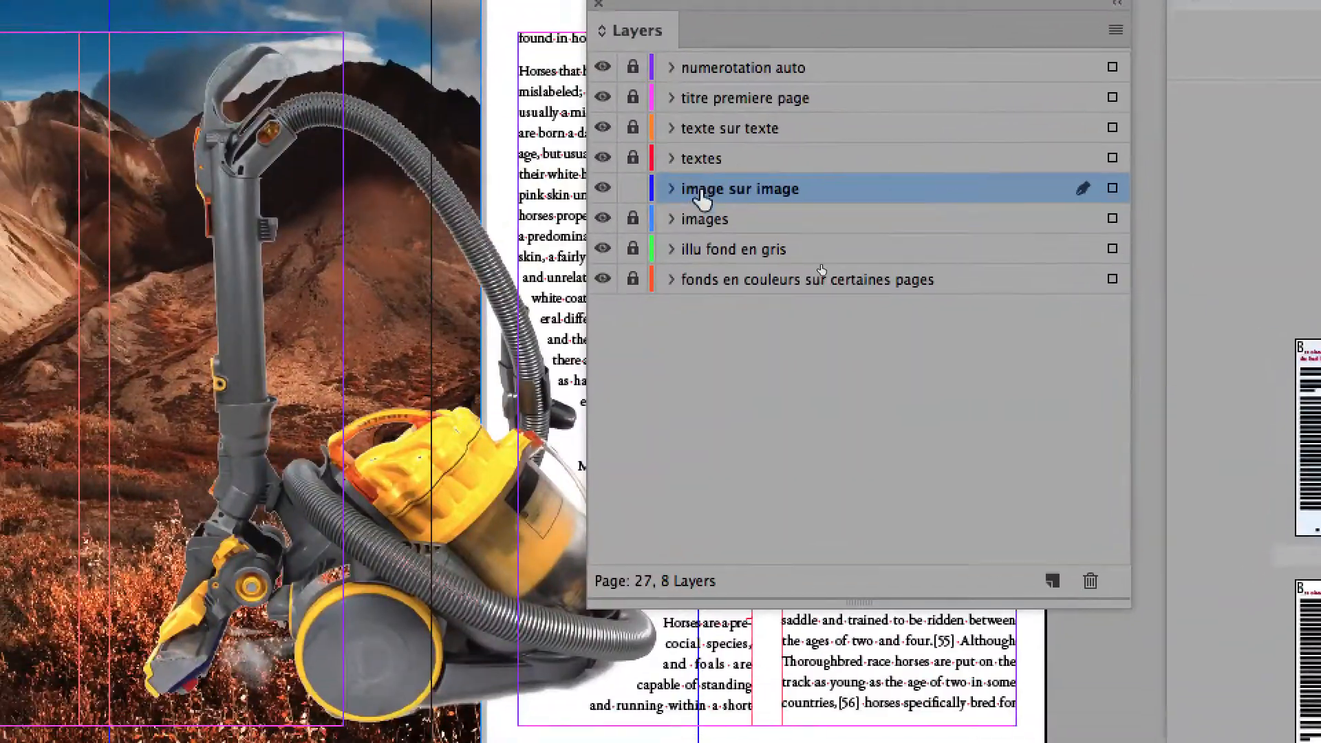
pyautogui.click(556, 305)
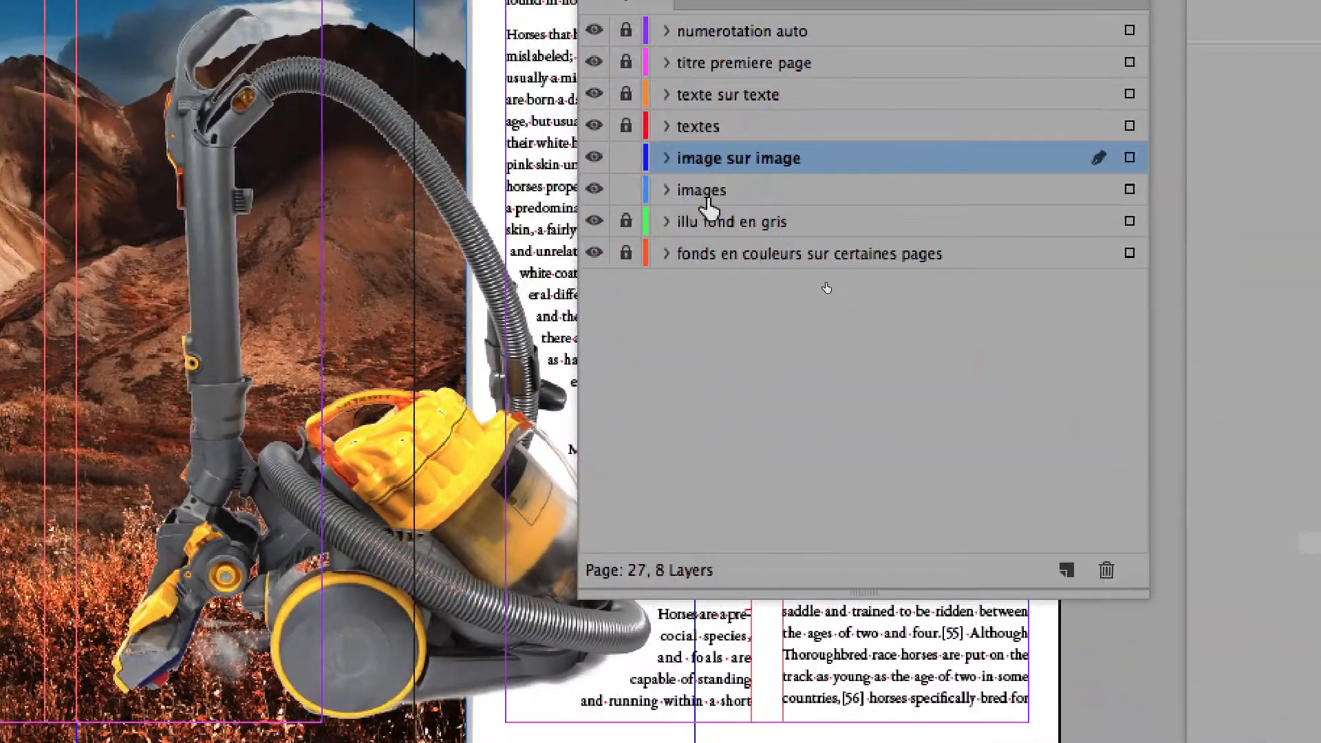
pyautogui.click(707, 196)
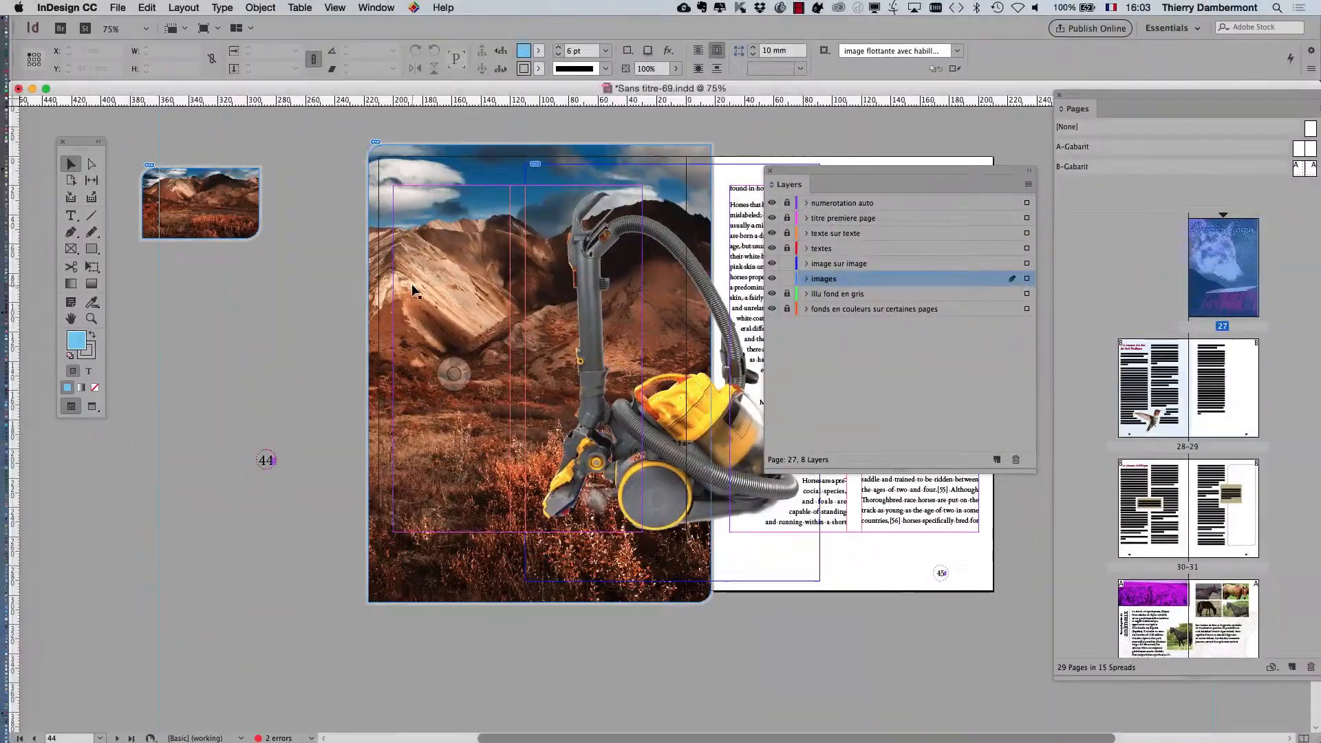
# Step: Select the mountain background image on page 44 and open its original file in Photoshop for editing
pyautogui.click(411, 285)
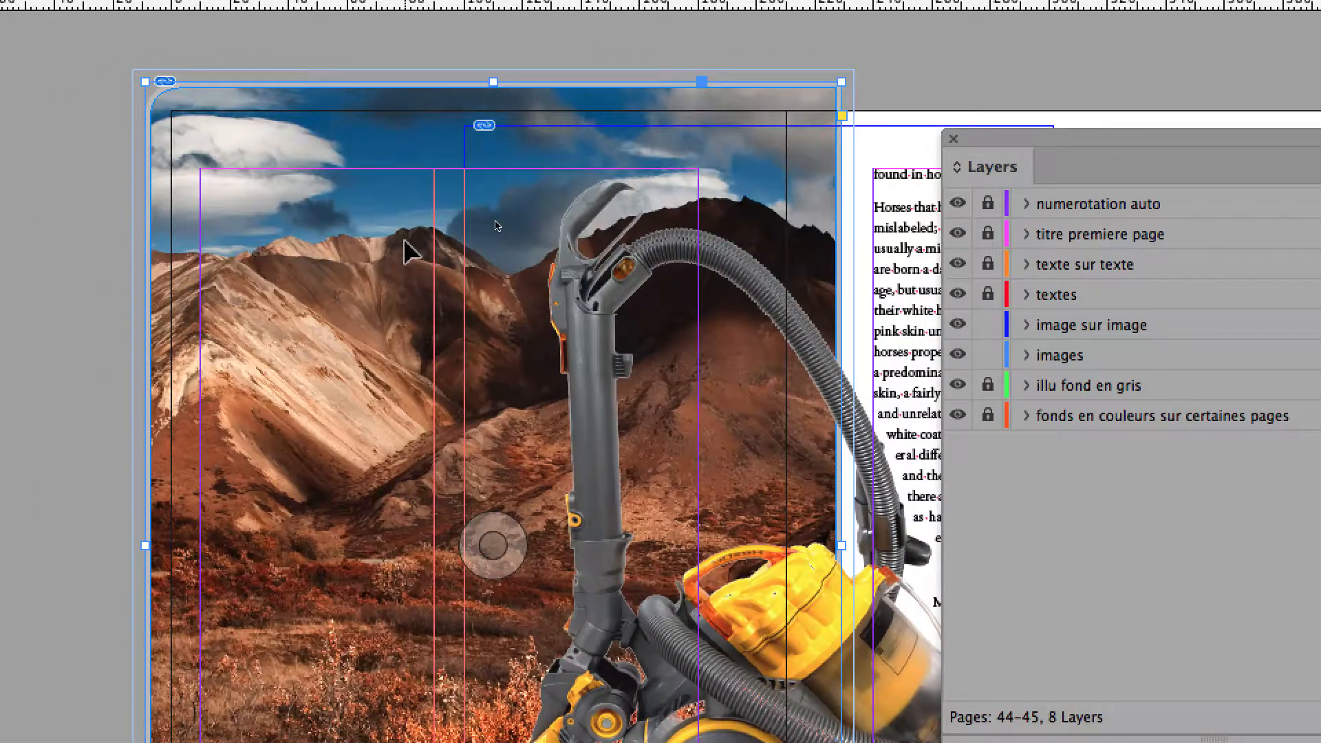
pyautogui.rightClick(360, 246)
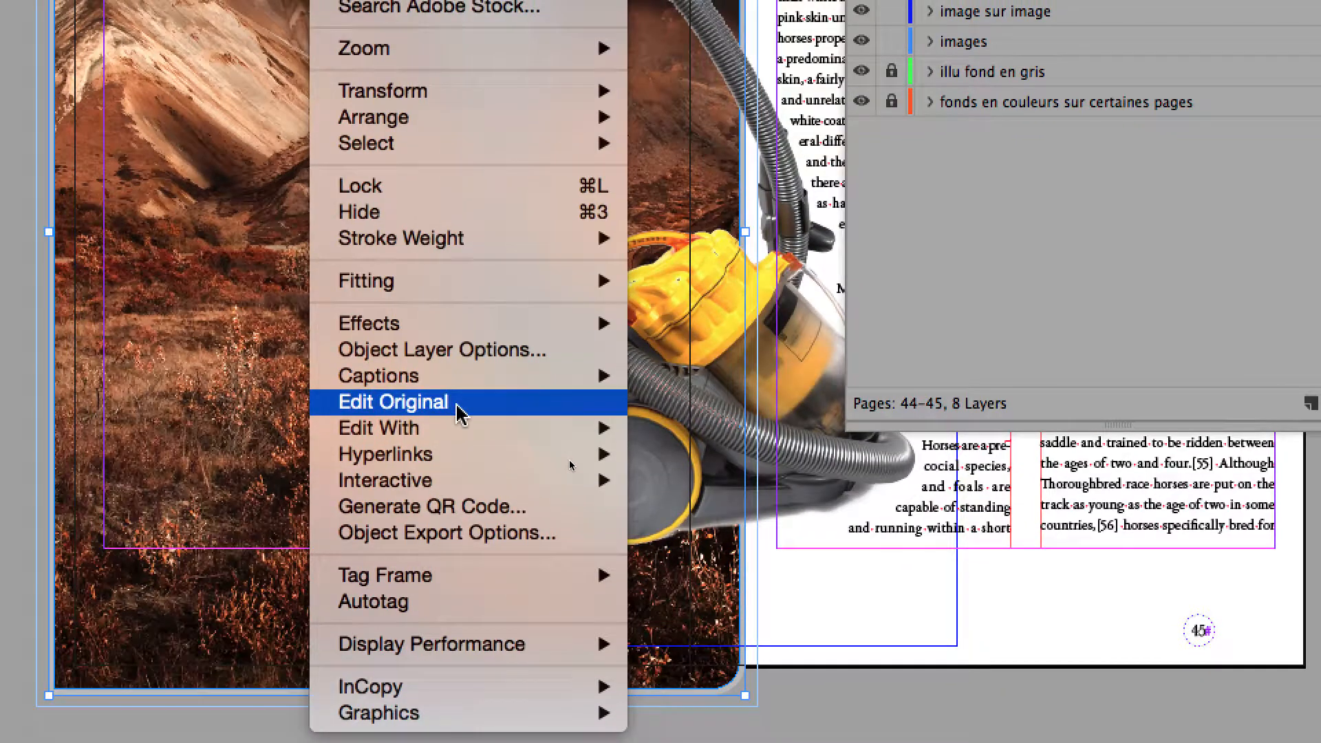
pyautogui.click(456, 405)
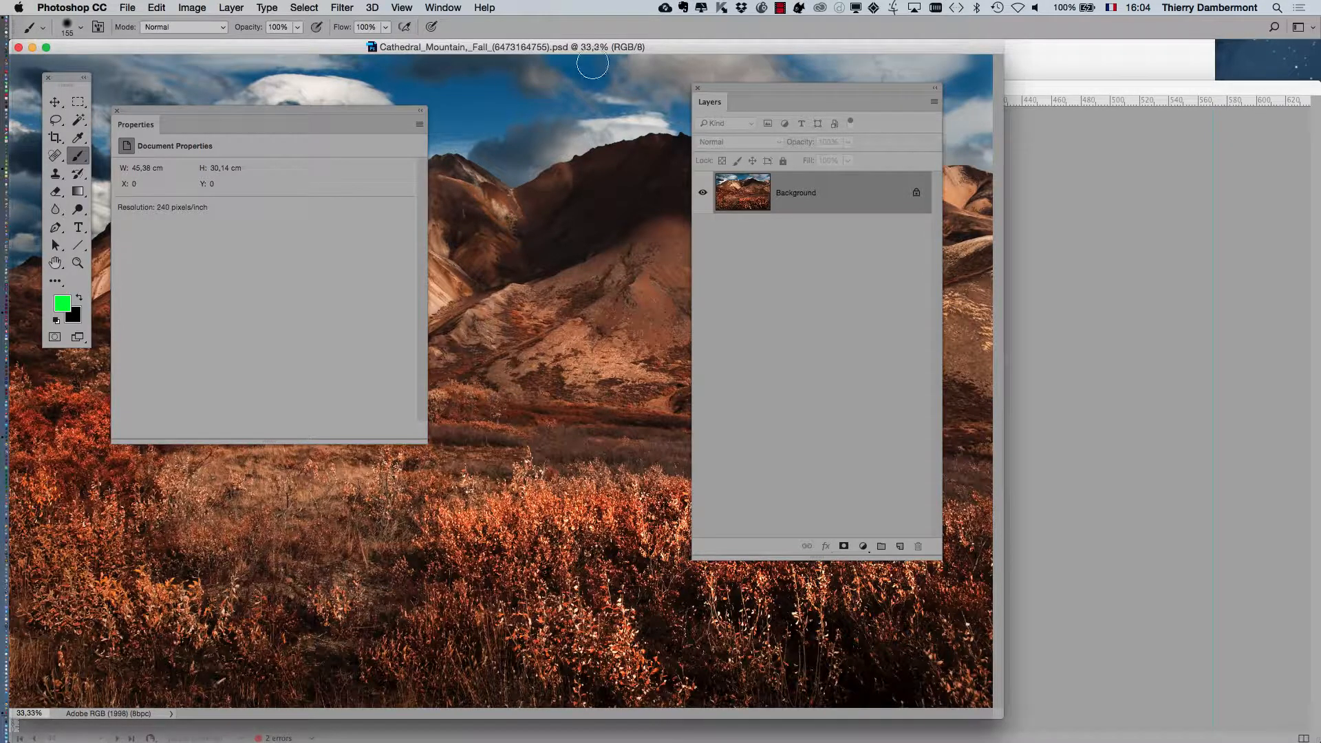
# Step: Reset the Essentials workspace to restore its default panel arrangement
pyautogui.click(447, 8)
pyautogui.moveTo(454, 37)
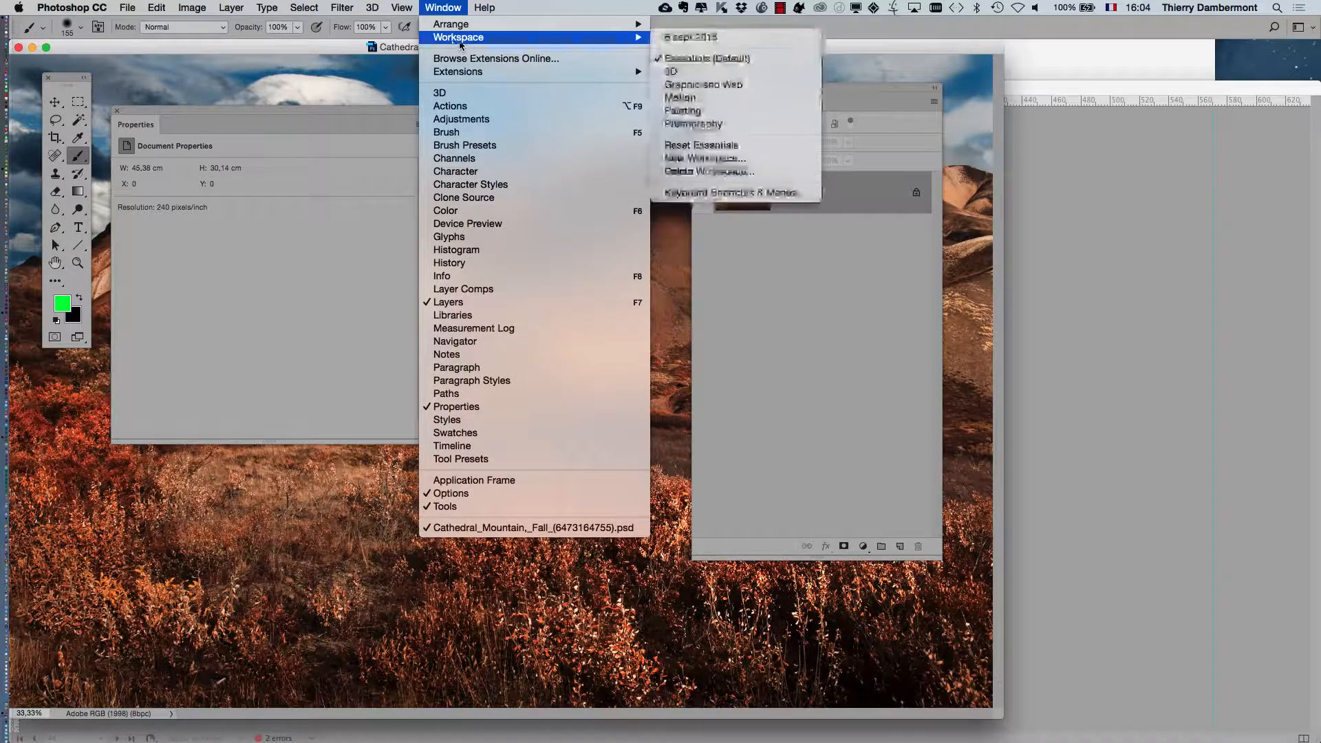
pyautogui.click(709, 145)
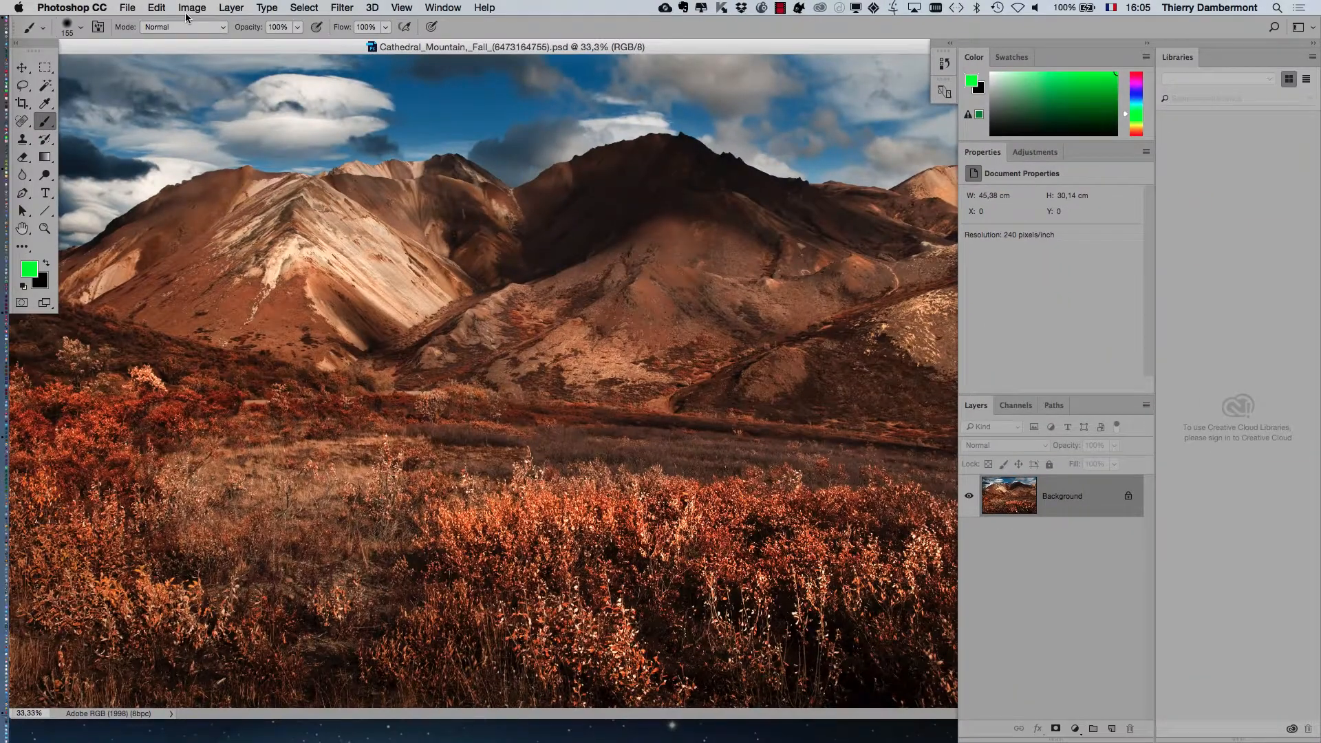
# Step: Check which colour mode the mountain photo uses, without changing it
pyautogui.click(190, 8)
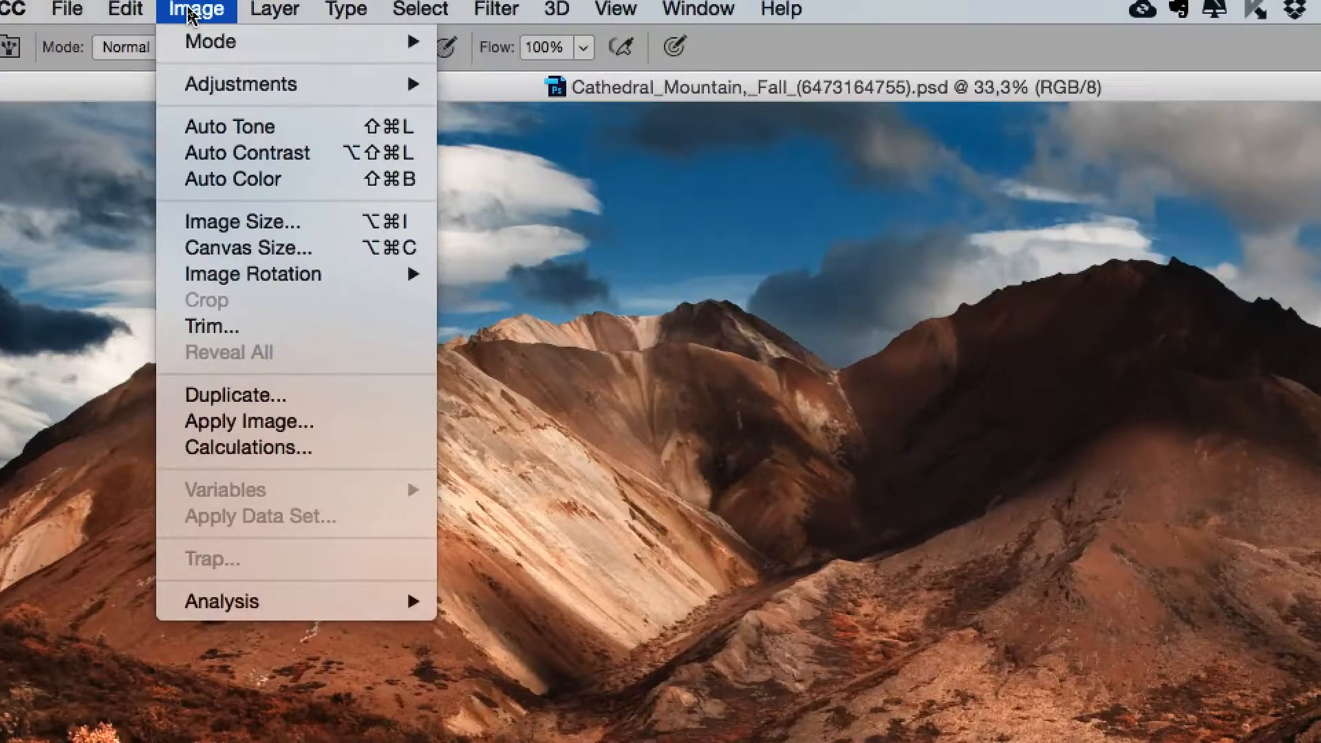
pyautogui.moveTo(192, 24)
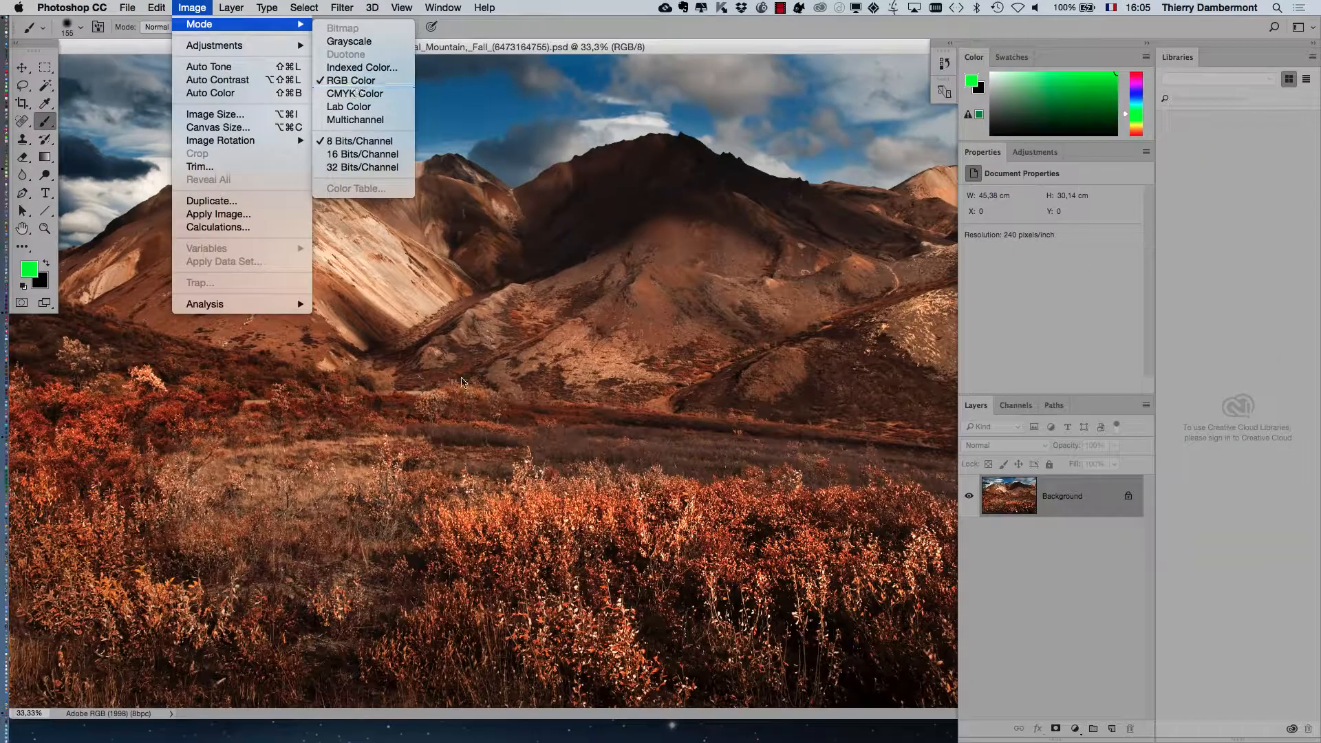
pyautogui.click(510, 650)
# Step: Close the mountain photo and switch back to the InDesign layout
pyautogui.moveTo(116, 48); pyautogui.dragTo(386, 141)
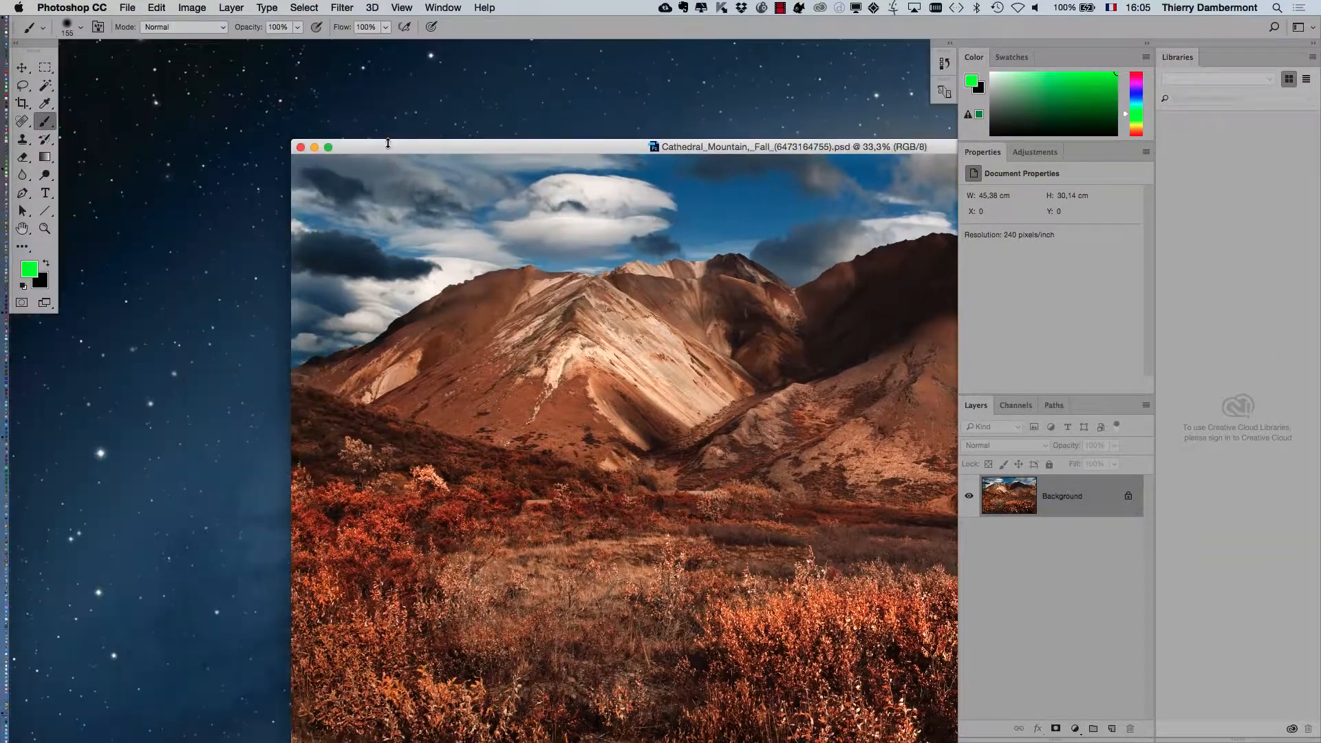
pyautogui.click(298, 145)
pyautogui.press('super+Tab')
pyautogui.press('super+Tab')
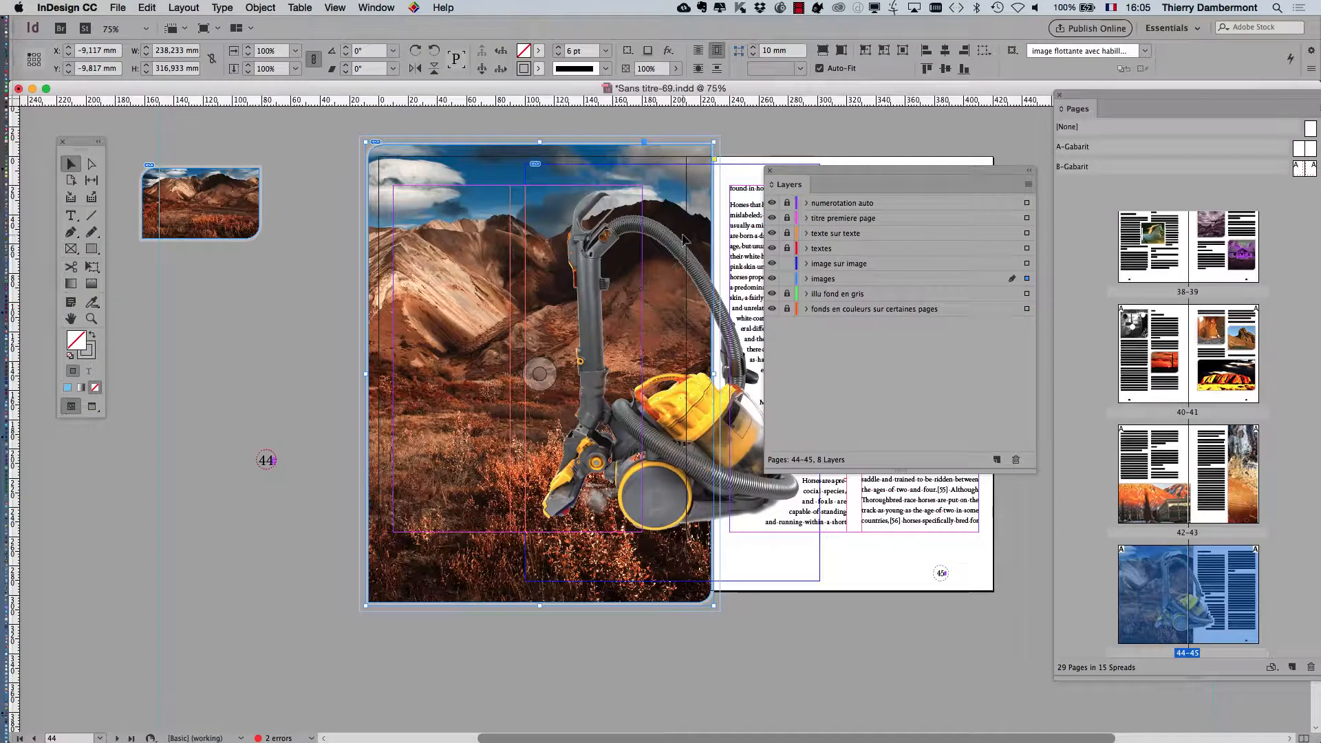
# Step: Show the Info panel for the selected mountain image and place it and the Layers panel clear of the spread
pyautogui.moveTo(556, 199); pyautogui.dragTo(364, 201)
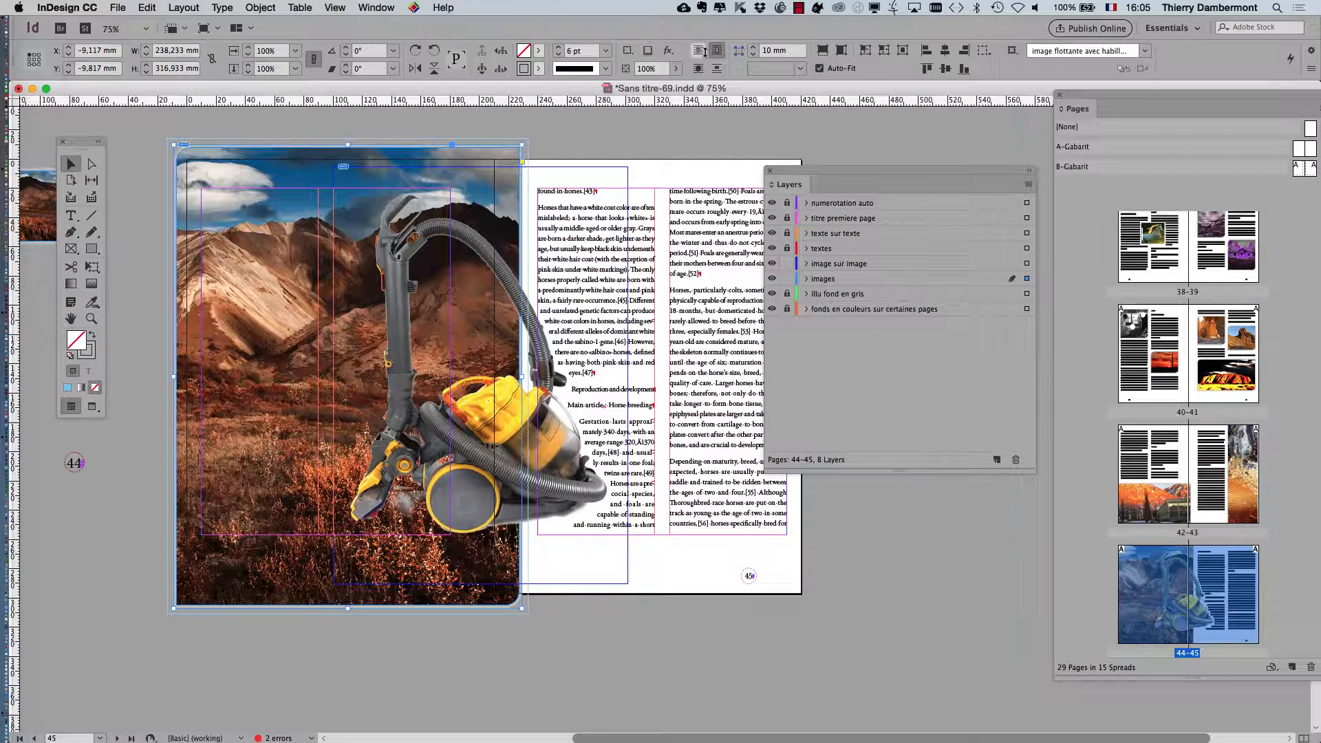
pyautogui.moveTo(807, 167); pyautogui.dragTo(976, 157)
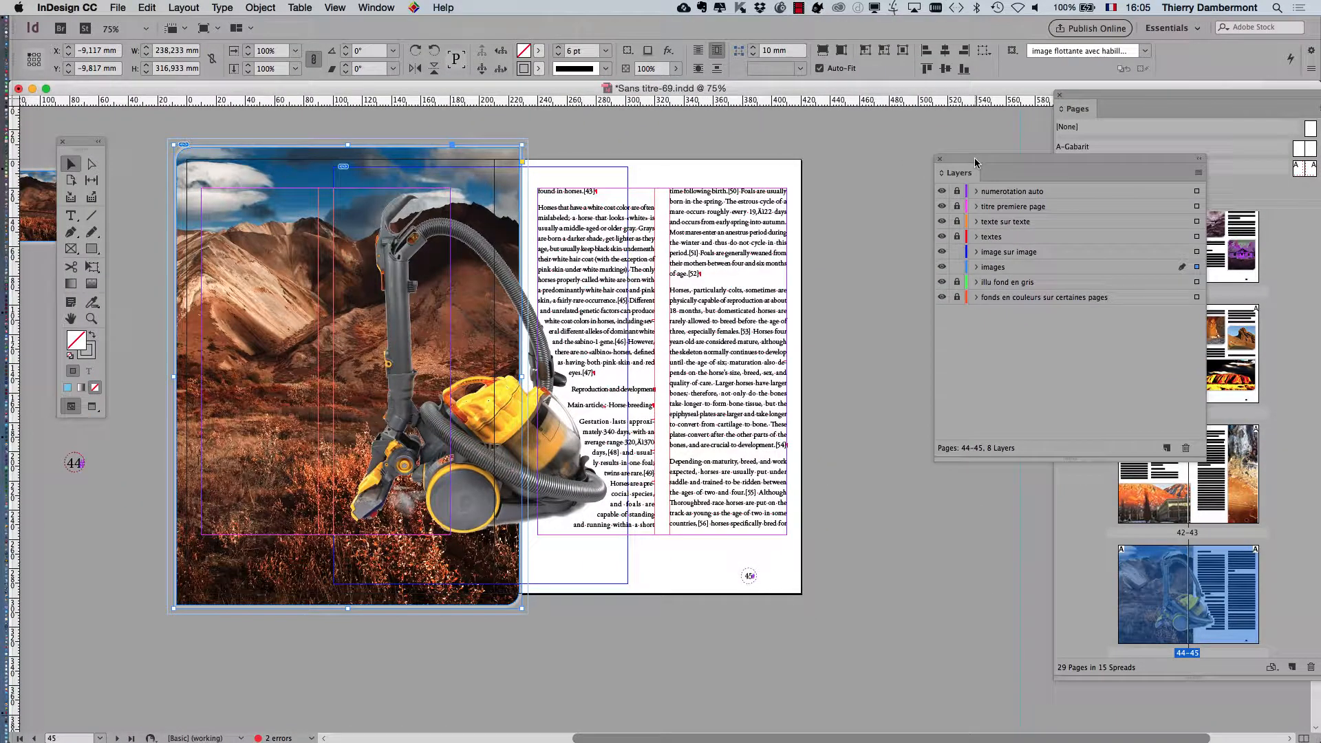
pyautogui.click(376, 7)
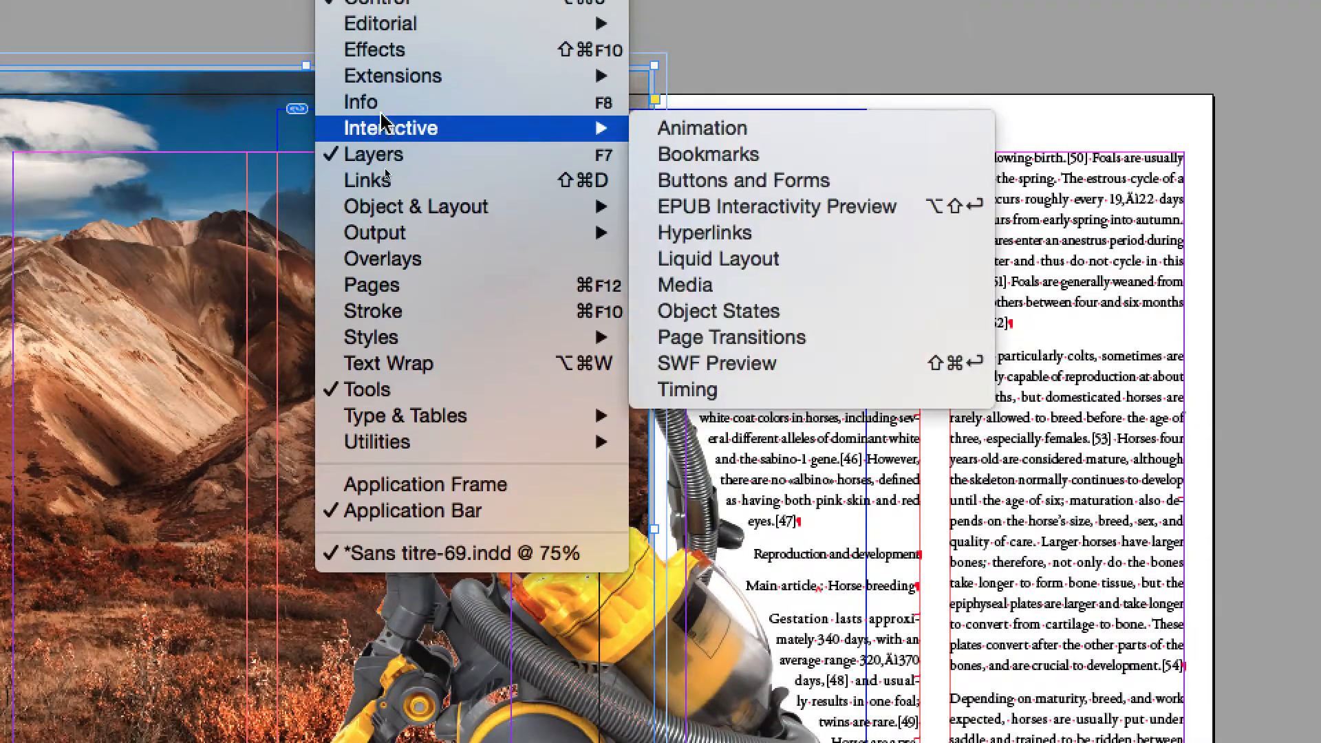
pyautogui.click(380, 106)
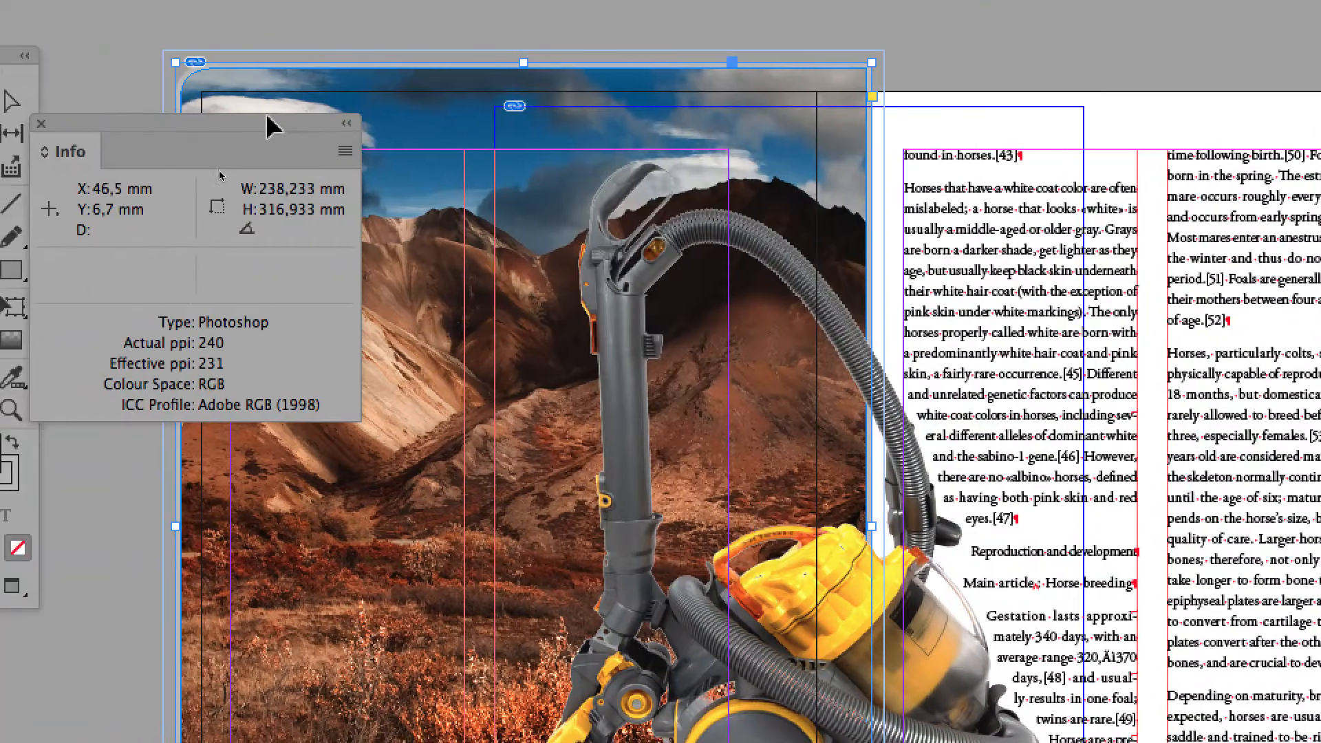
pyautogui.moveTo(45, 125); pyautogui.dragTo(1103, 40)
pyautogui.moveTo(622, 86); pyautogui.dragTo(511, 72)
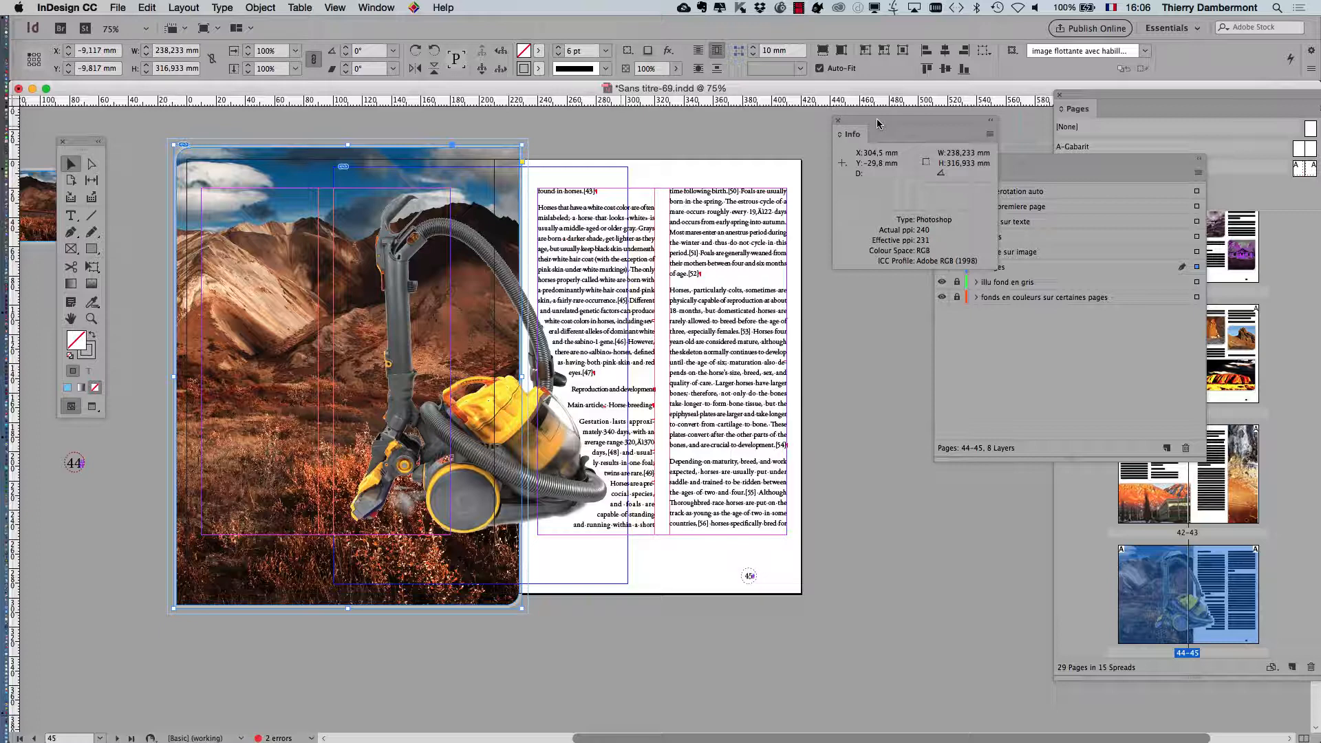
# Step: Start exporting the document to the Desktop as test-export-couverture.pdf in Adobe PDF (Print) format
pyautogui.click(120, 8)
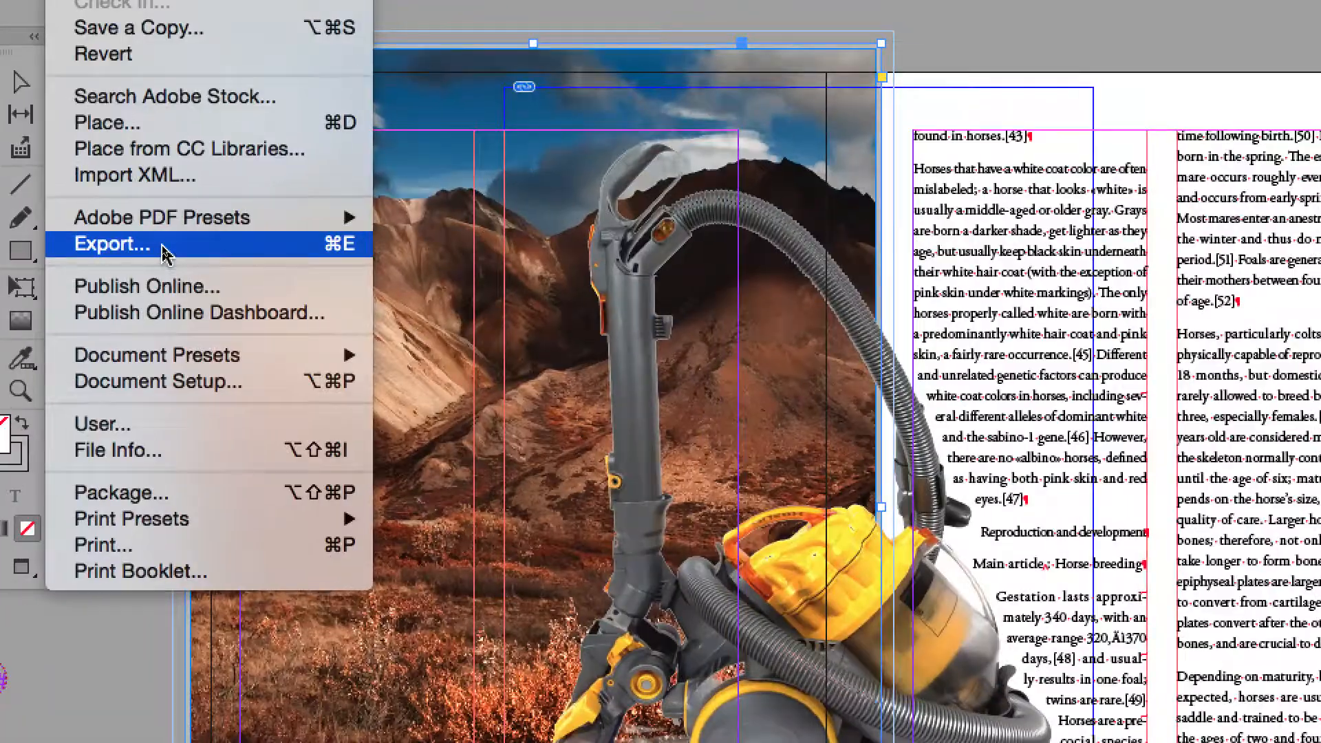
pyautogui.click(163, 246)
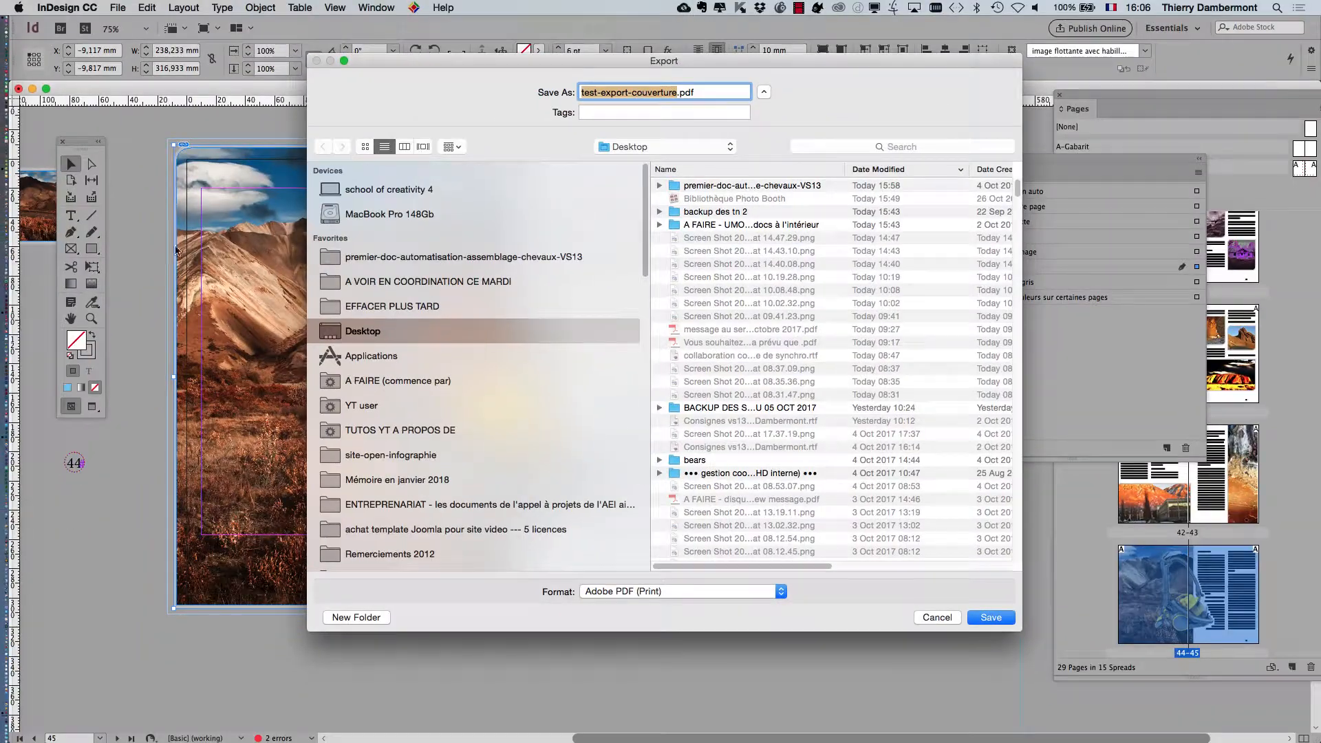
pyautogui.moveTo(803, 65); pyautogui.dragTo(725, 71)
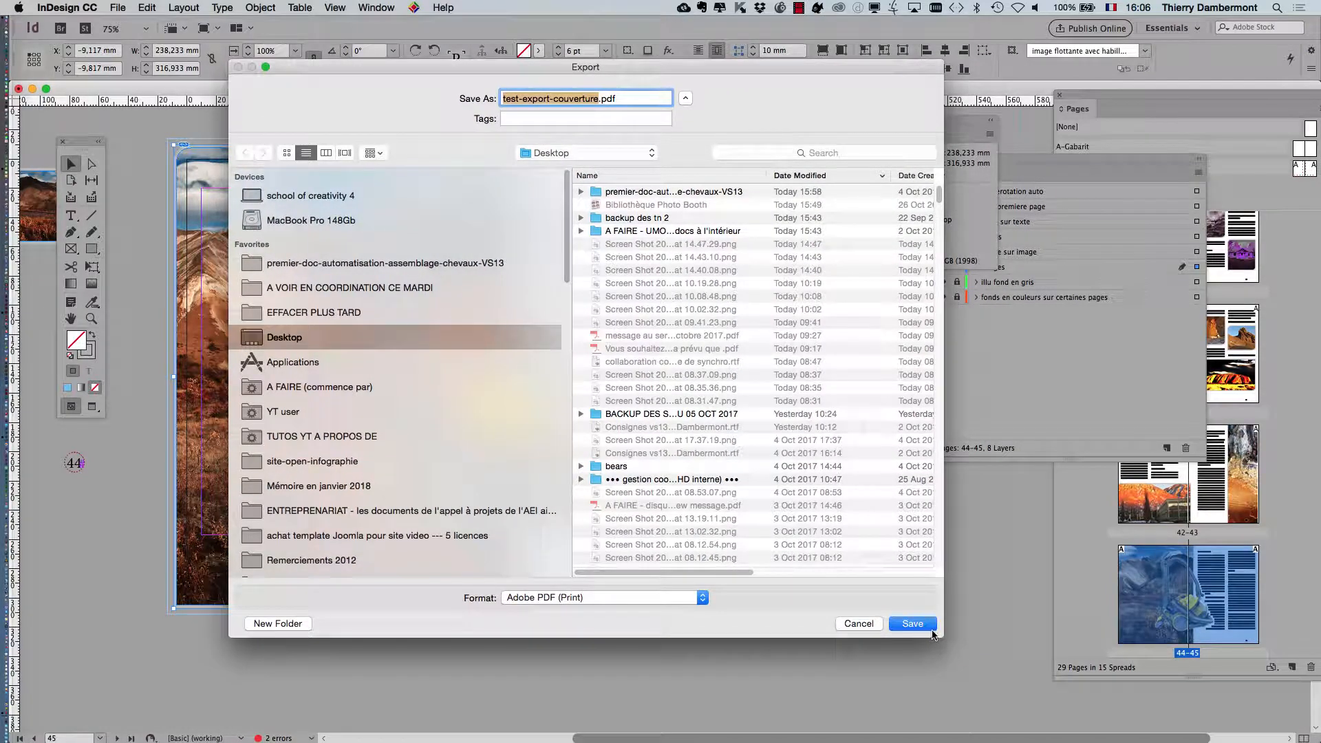
pyautogui.moveTo(942, 637); pyautogui.dragTo(993, 485)
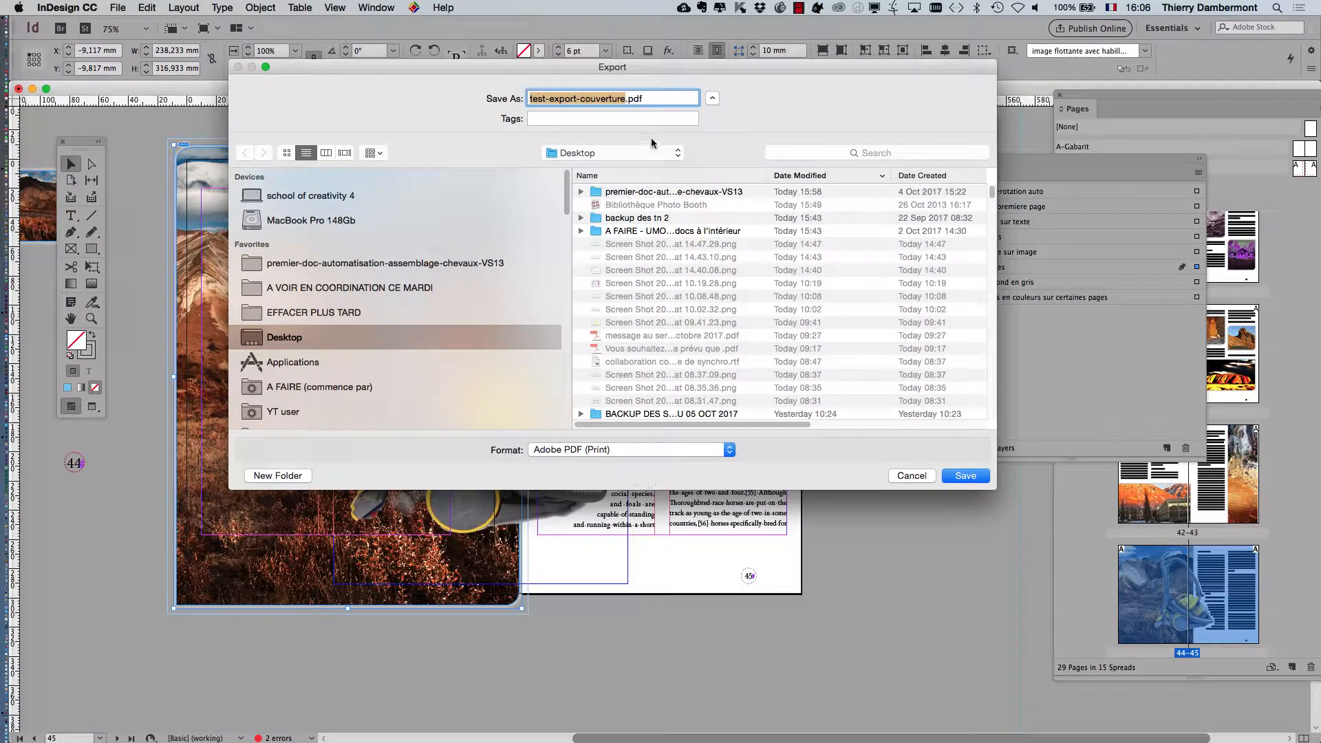
pyautogui.moveTo(661, 58); pyautogui.dragTo(655, 138)
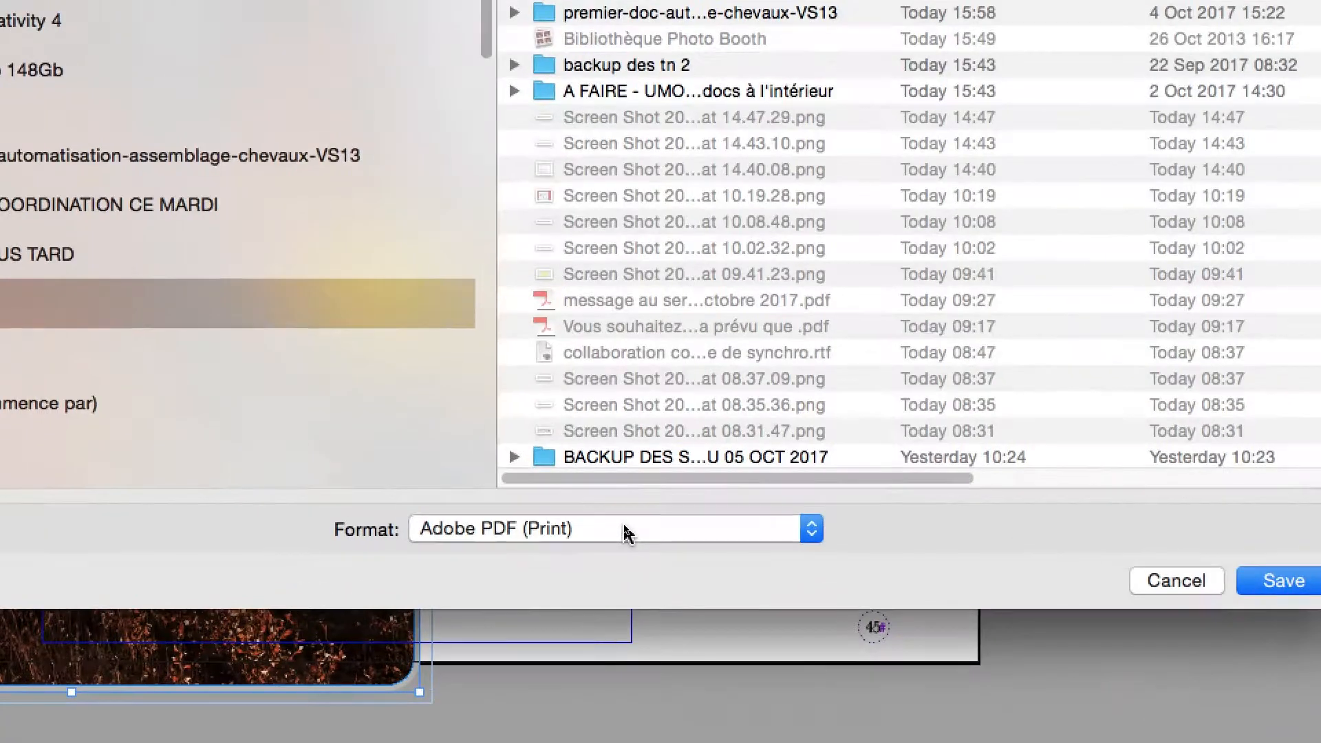
pyautogui.click(627, 534)
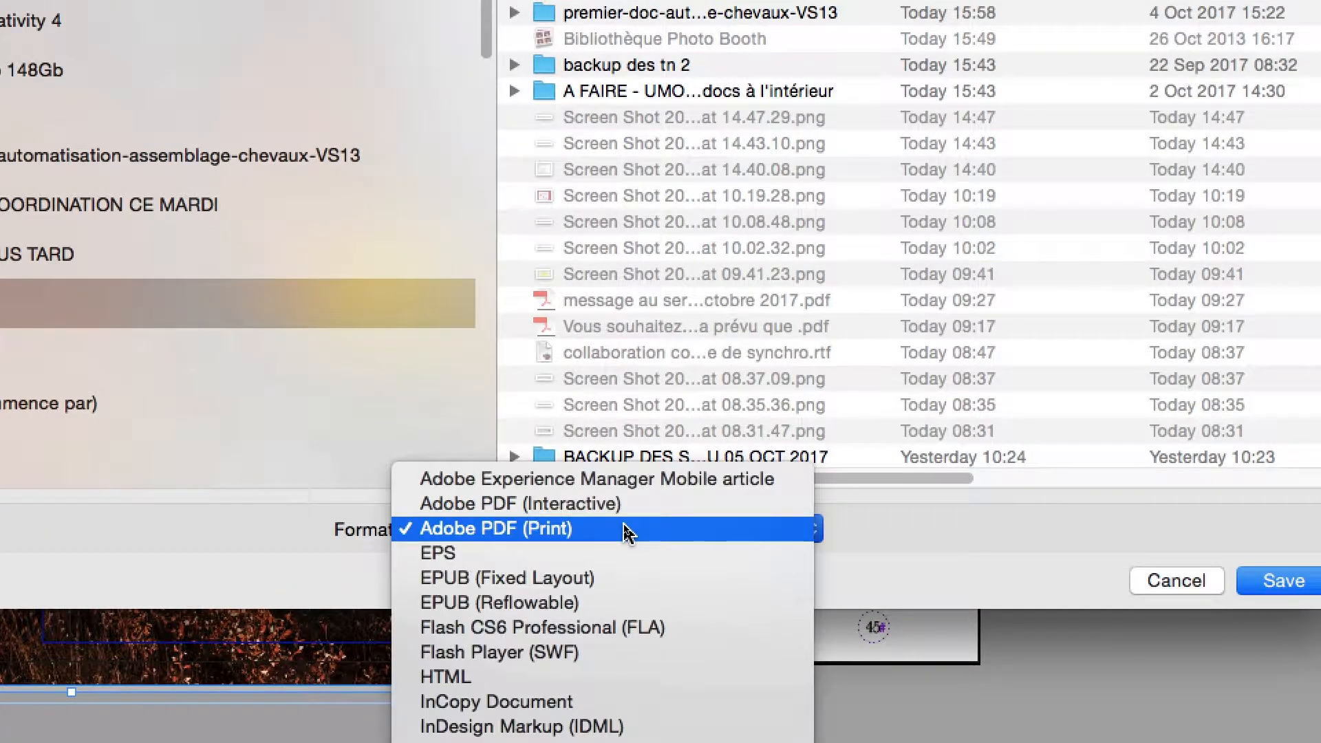
pyautogui.click(627, 533)
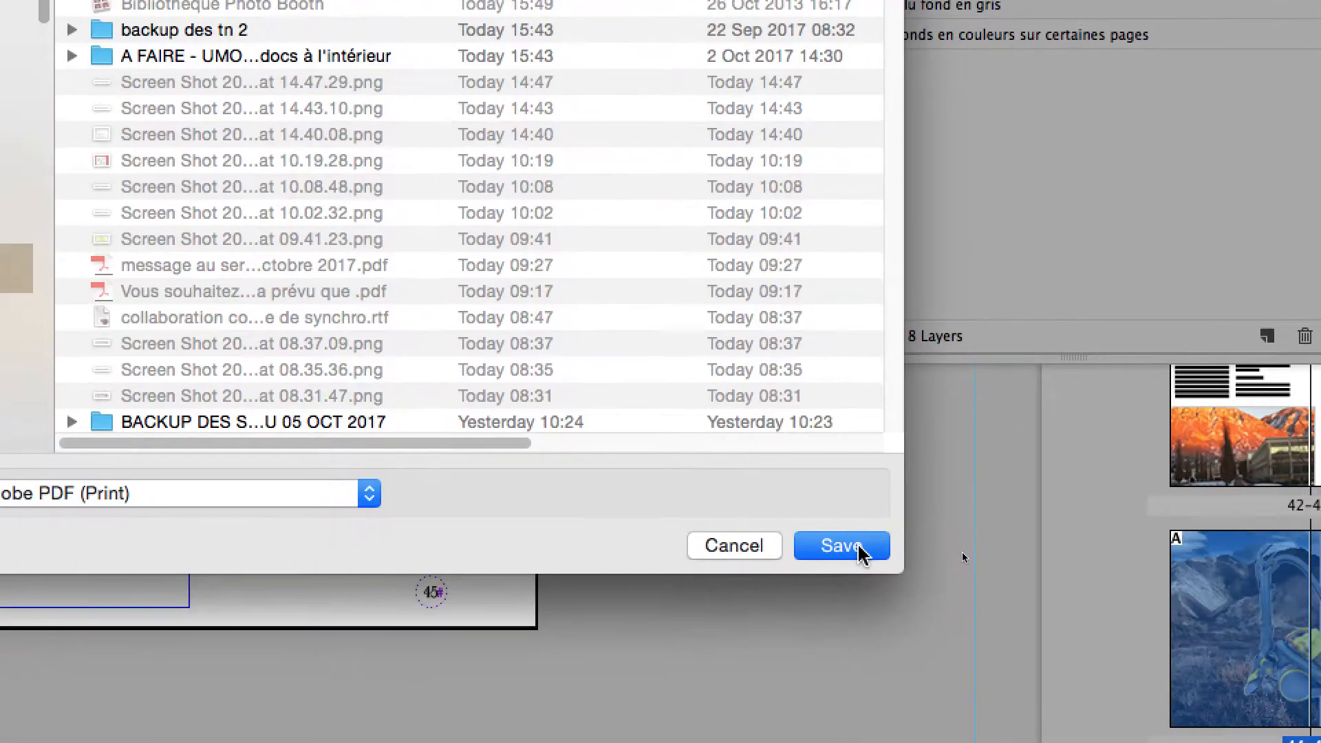
pyautogui.click(853, 551)
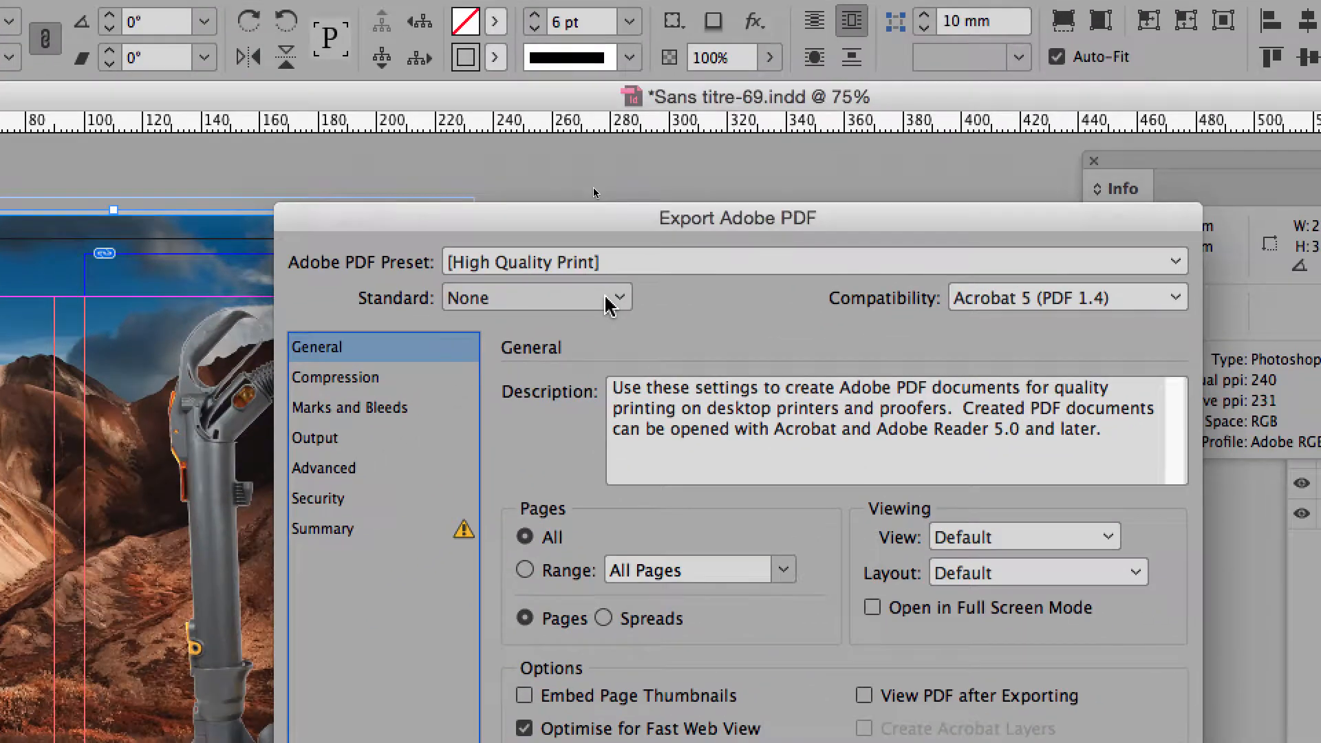
# Step: Look through the PDF standards without changing None, and set the output colour conversion to Convert to Destination
pyautogui.click(650, 303)
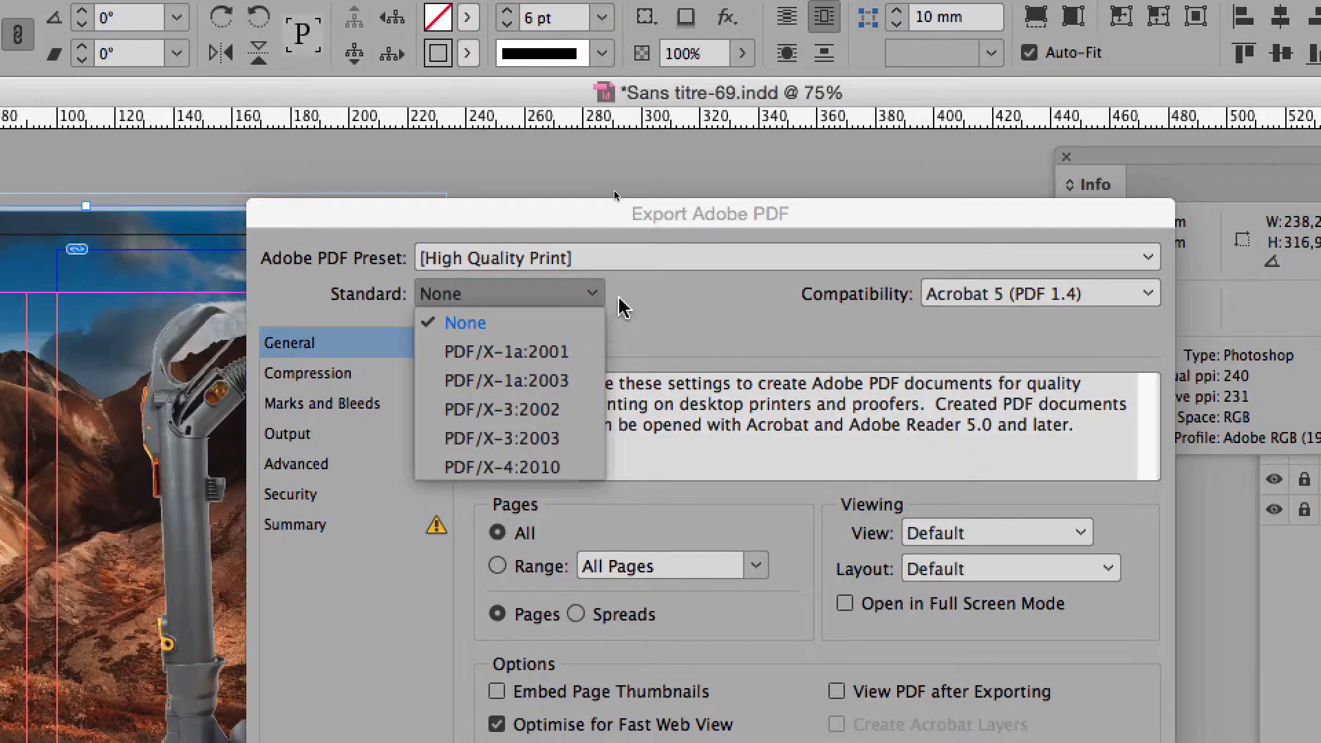
pyautogui.click(609, 306)
pyautogui.click(391, 441)
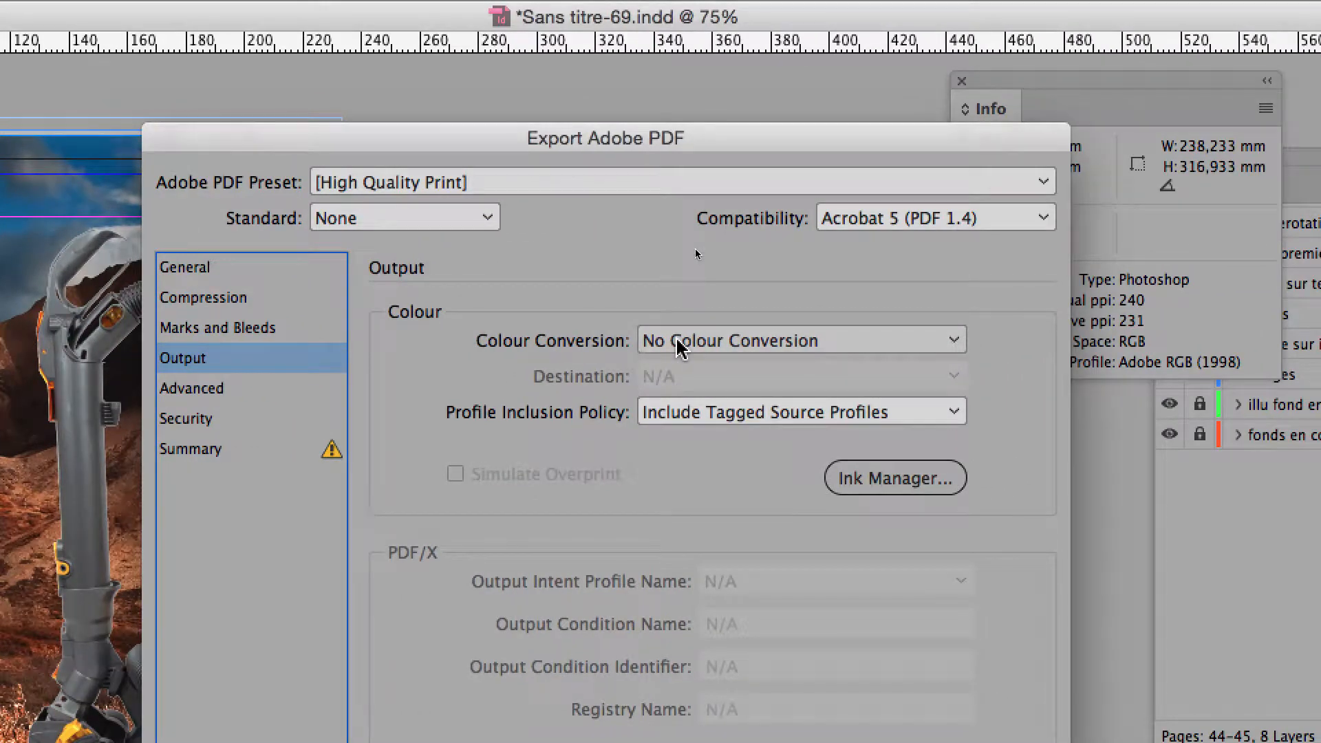
pyautogui.click(678, 342)
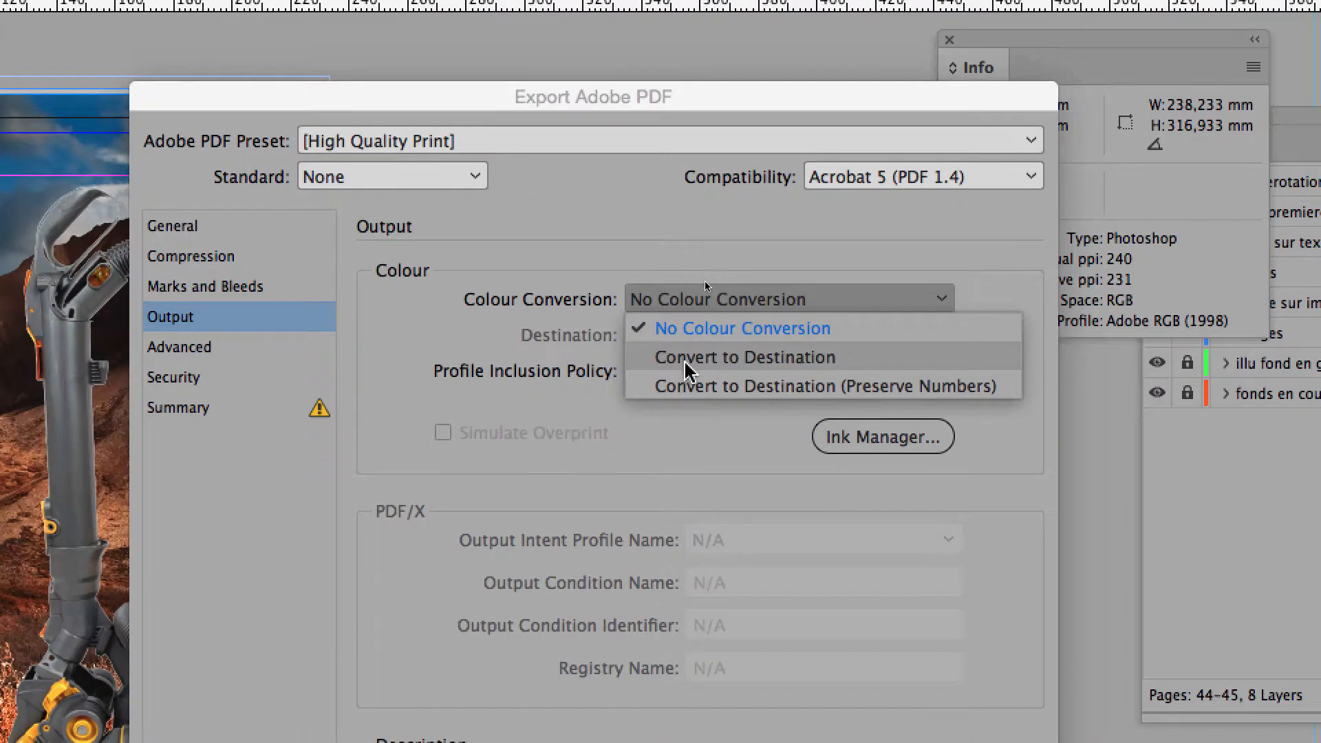
pyautogui.click(685, 359)
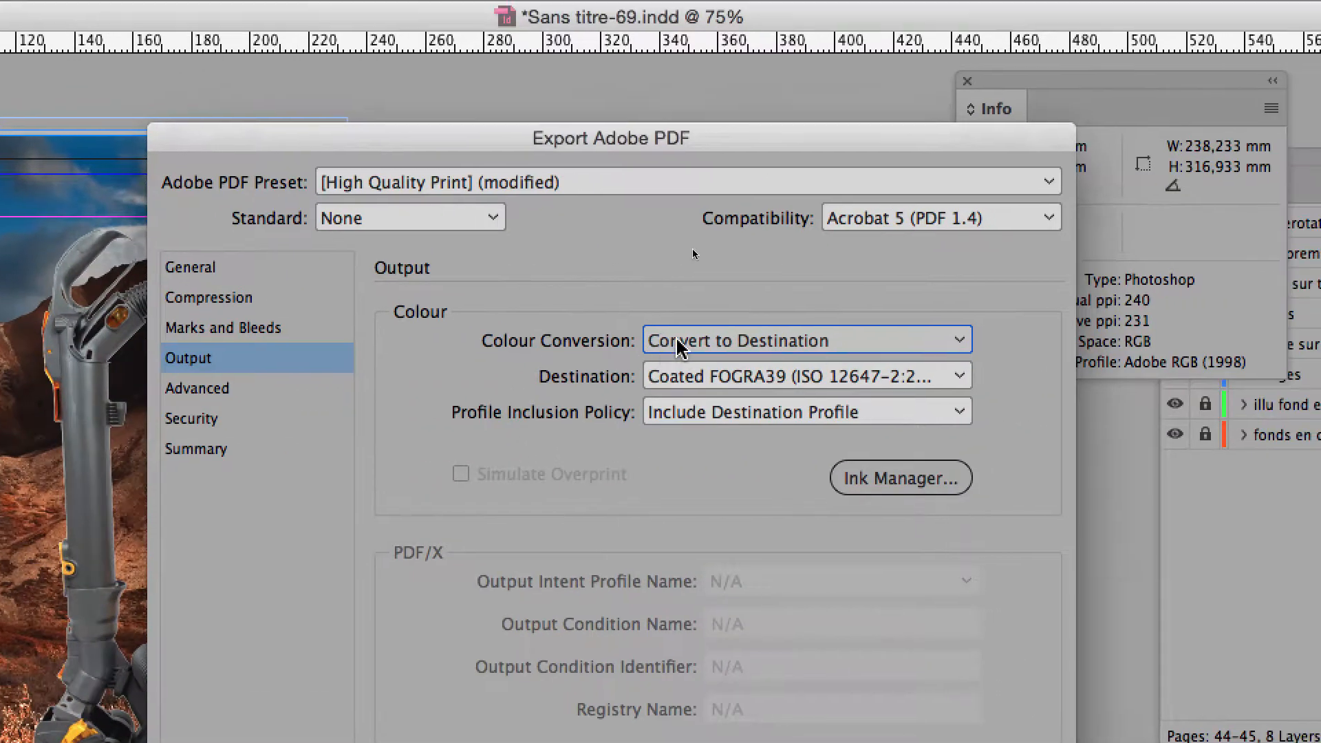
pyautogui.click(723, 332)
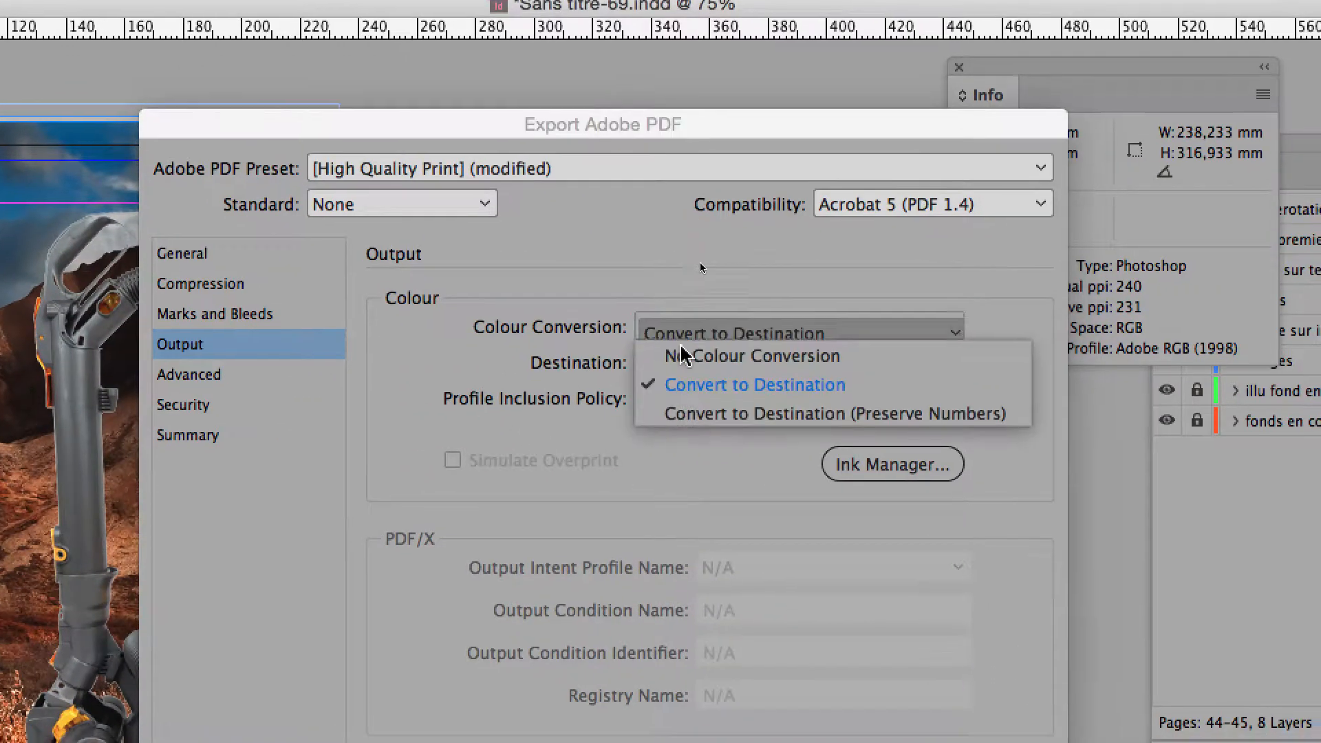
pyautogui.click(722, 368)
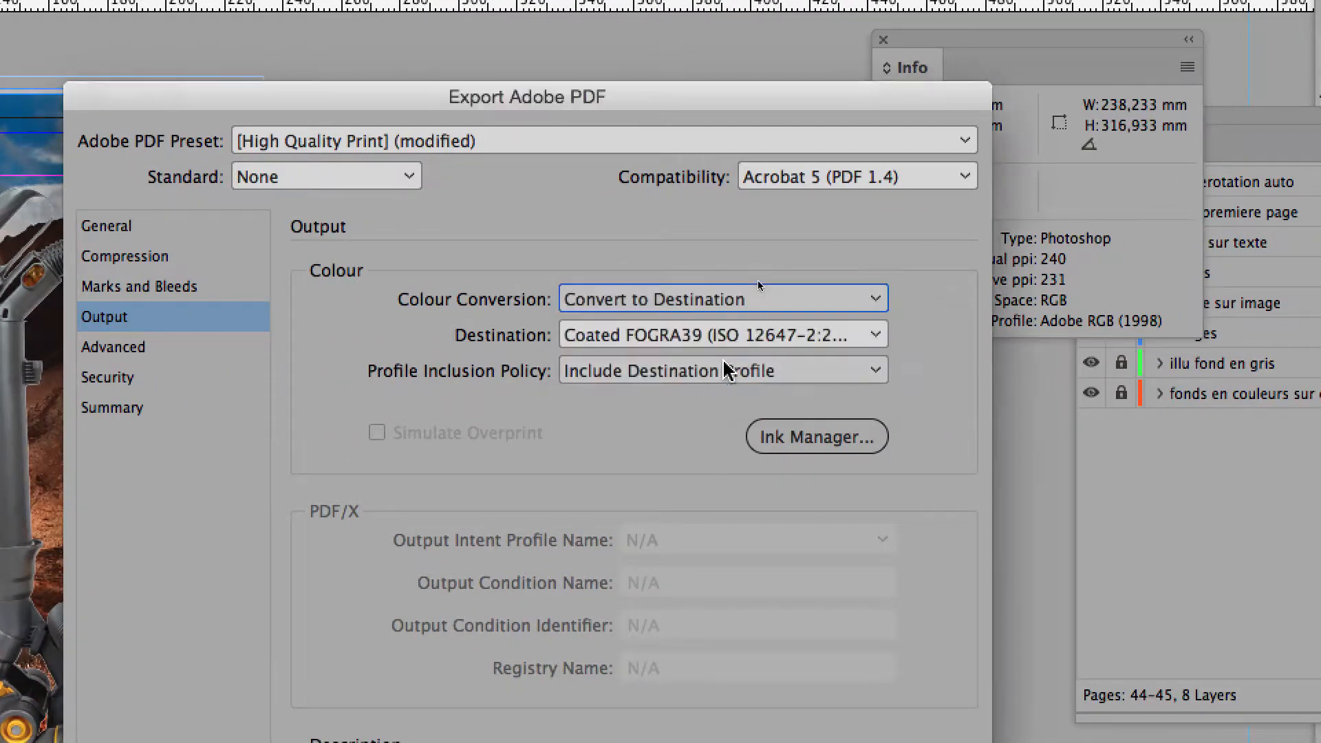
# Step: Review the available destination colour profiles, keep Coated FOGRA39 (ISO 12647-2:2004), and cancel the PDF export
pyautogui.click(636, 341)
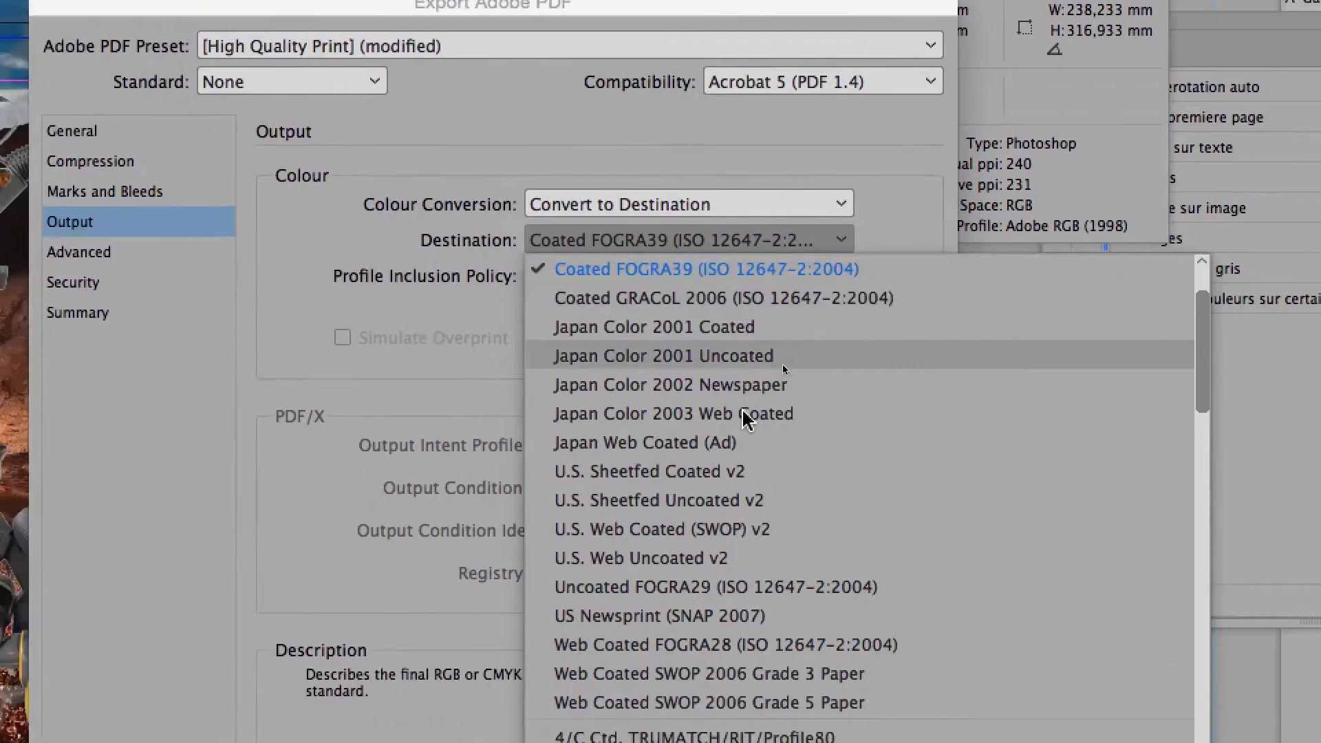
pyautogui.scroll(-3, 688, 505)
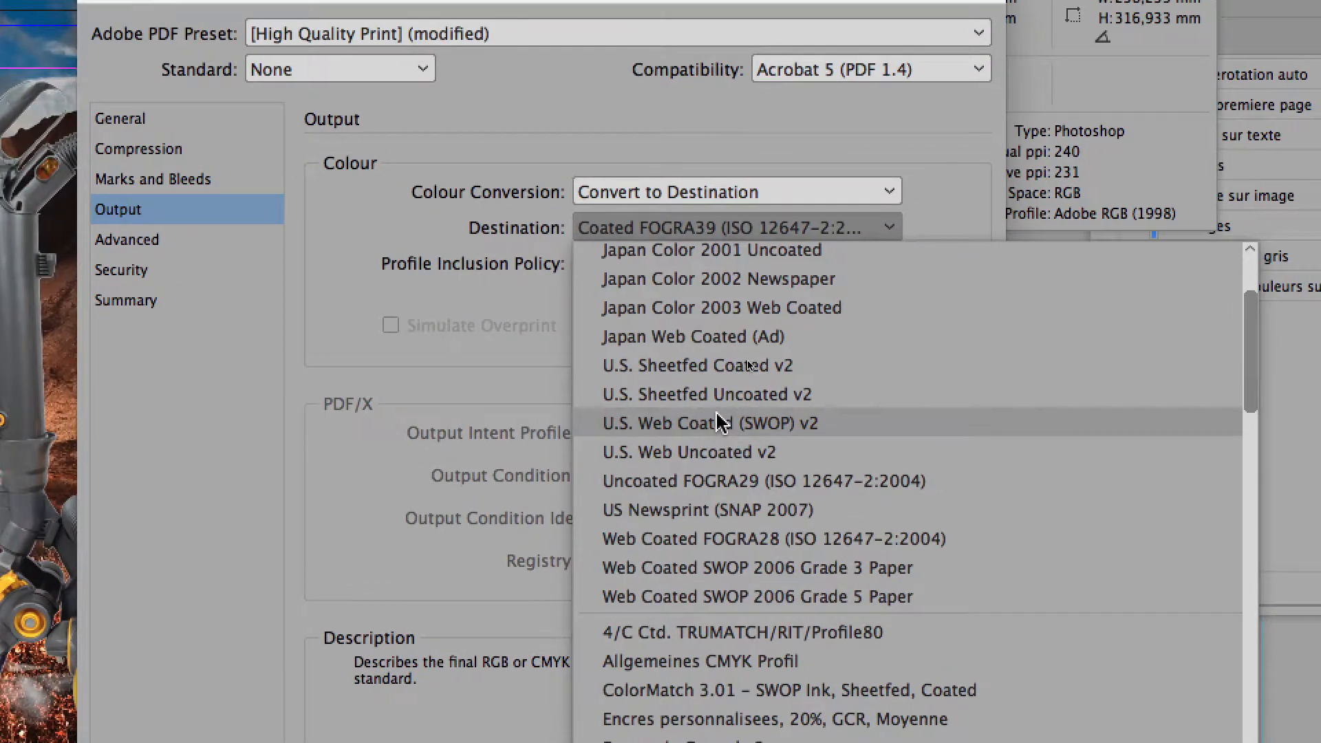
pyautogui.scroll(5, 722, 440)
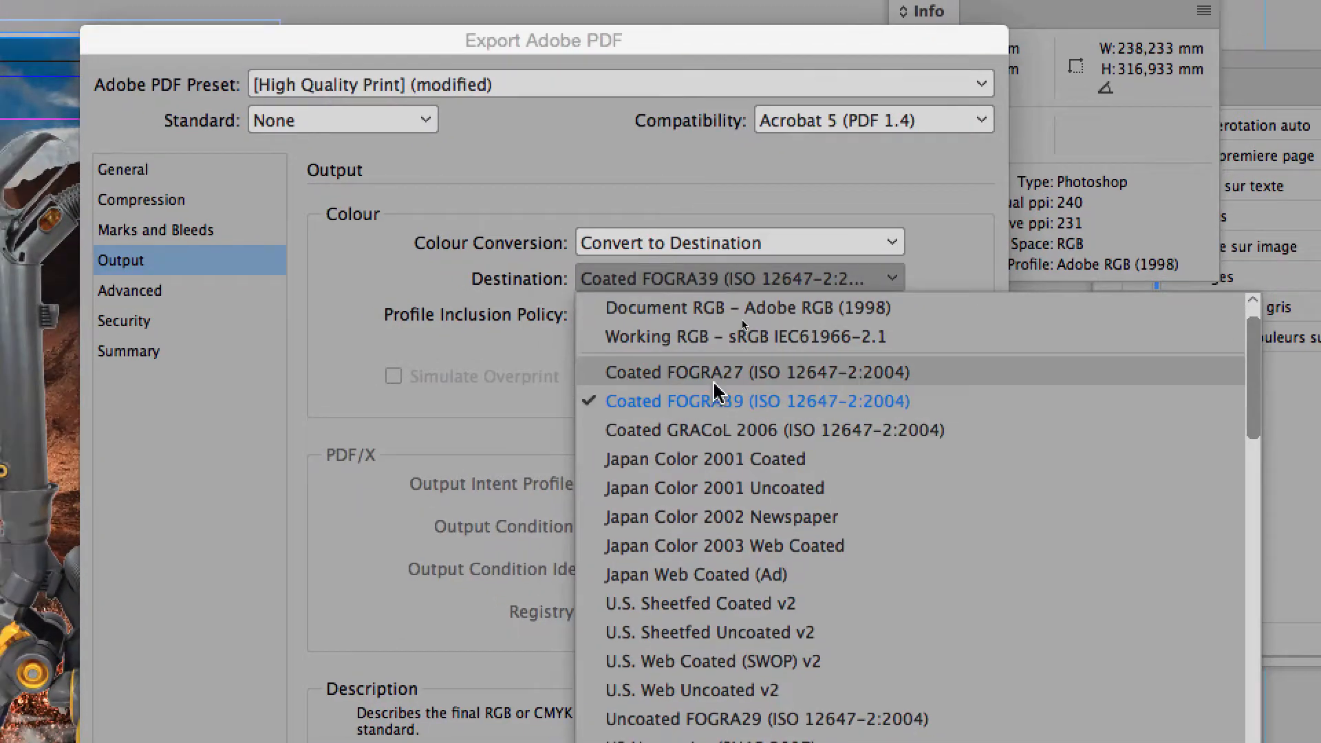
pyautogui.click(376, 349)
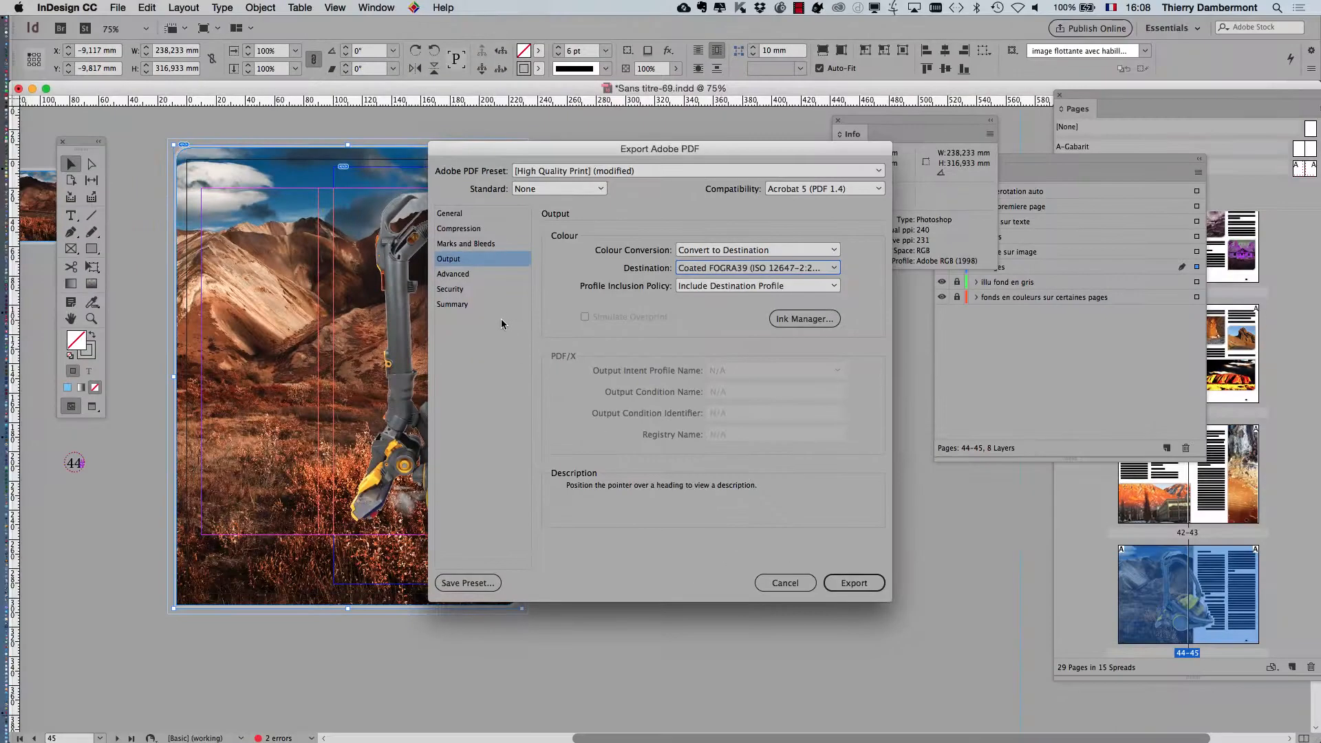
pyautogui.click(789, 581)
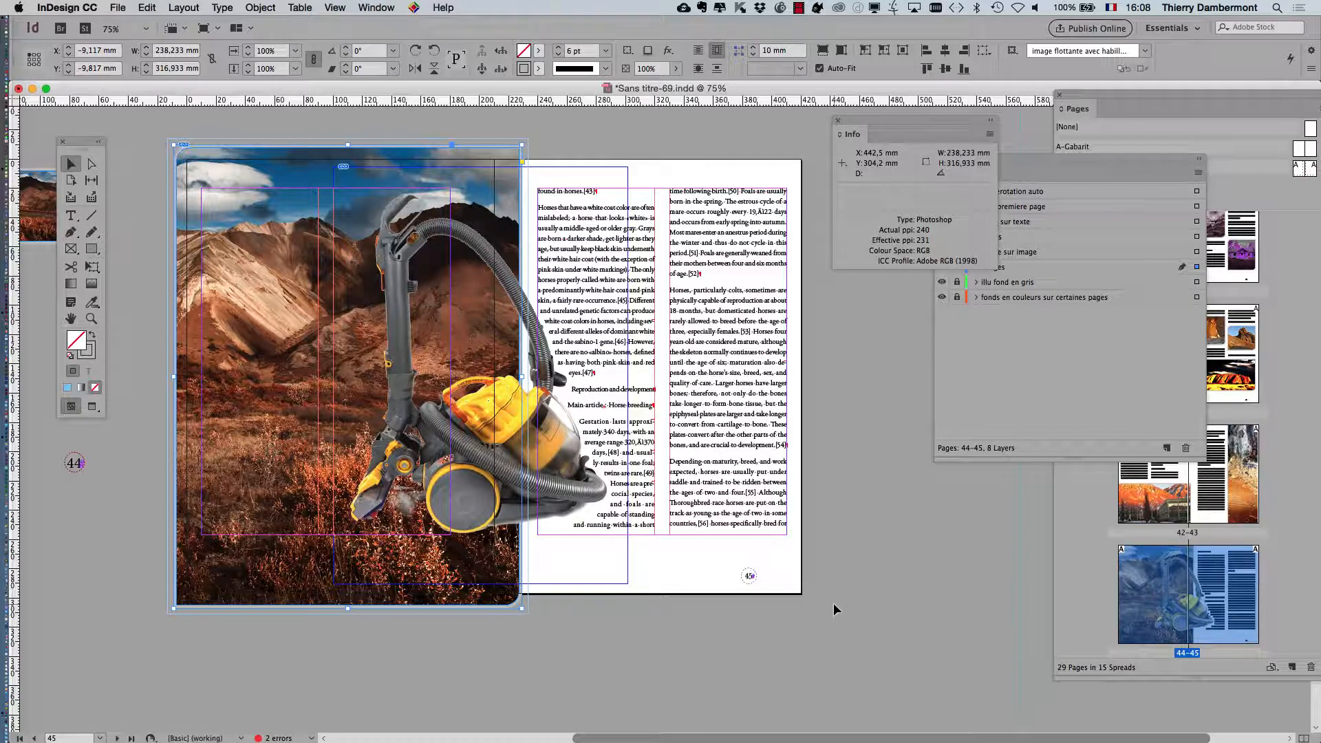
# Step: Restart the print PDF export, try Convert to Destination with the Coated FOGRA39 (ISO 12647-2:2004) profile, and cancel the export
pyautogui.click(118, 7)
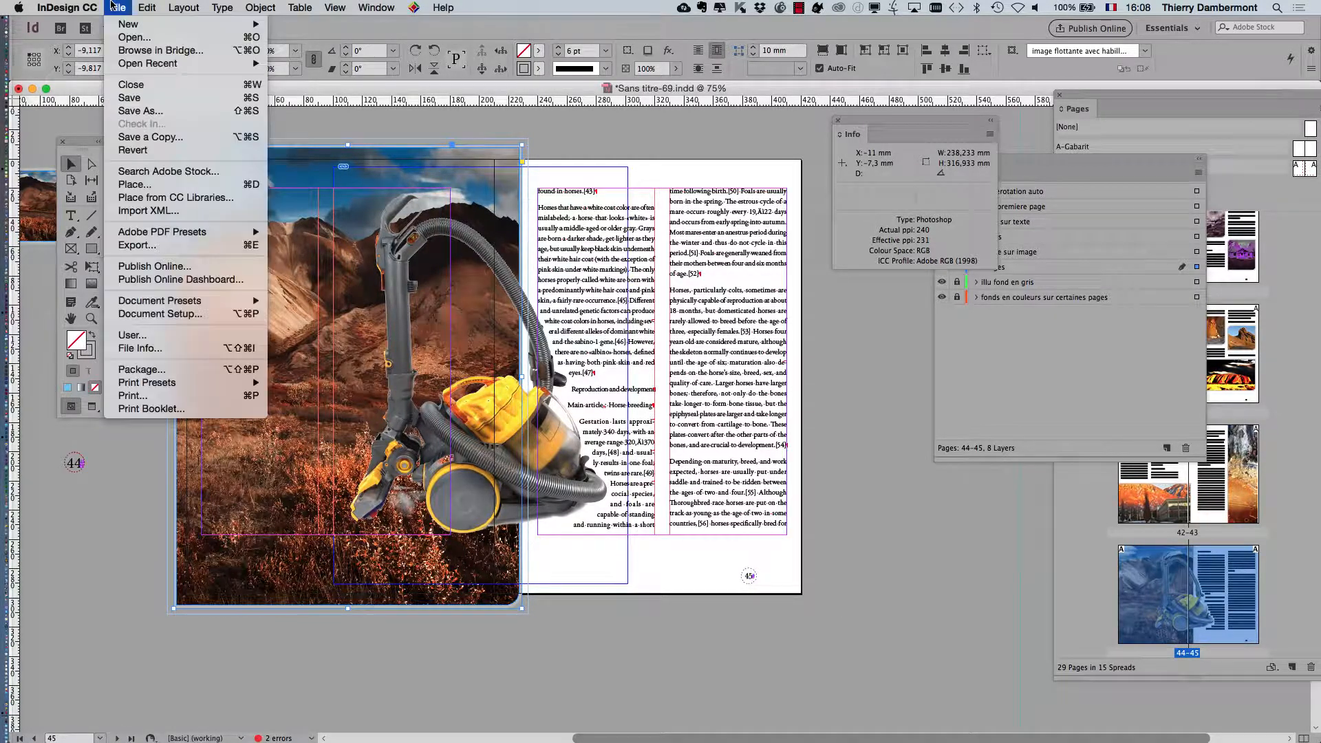
pyautogui.click(167, 244)
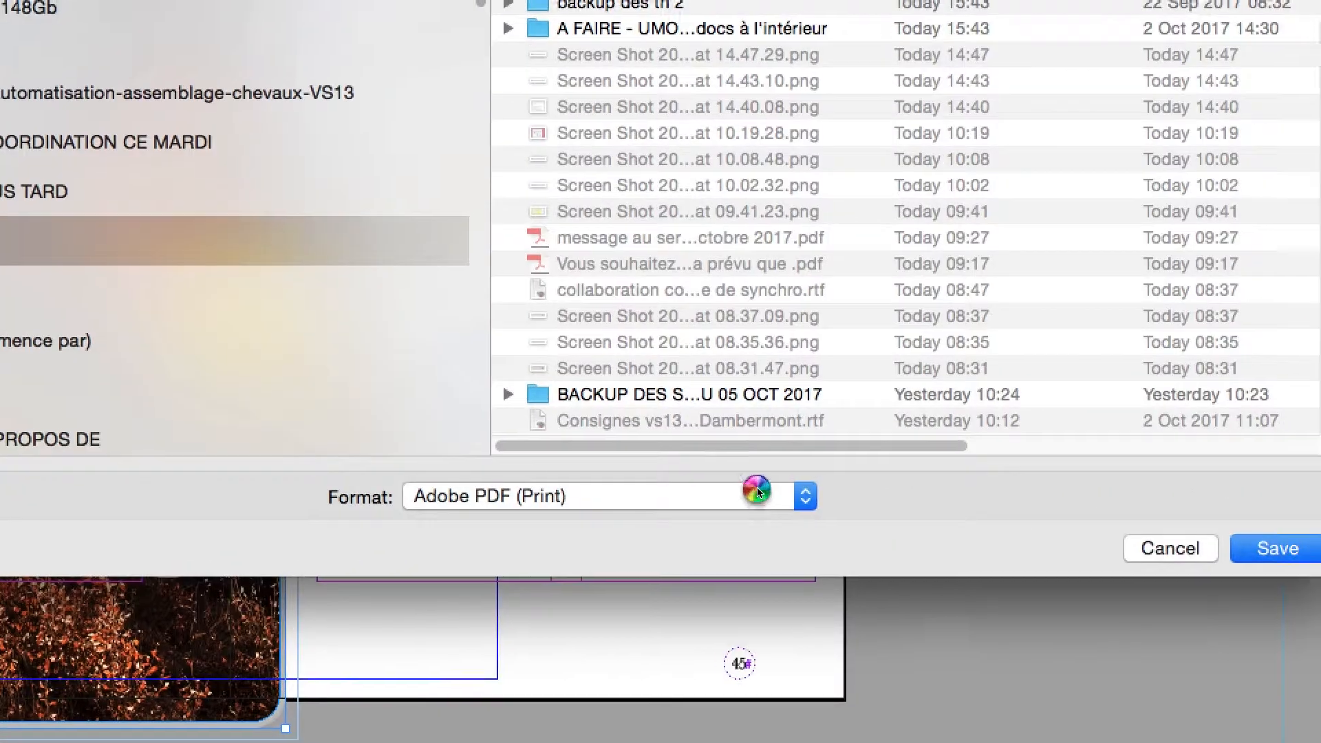
pyautogui.click(1221, 540)
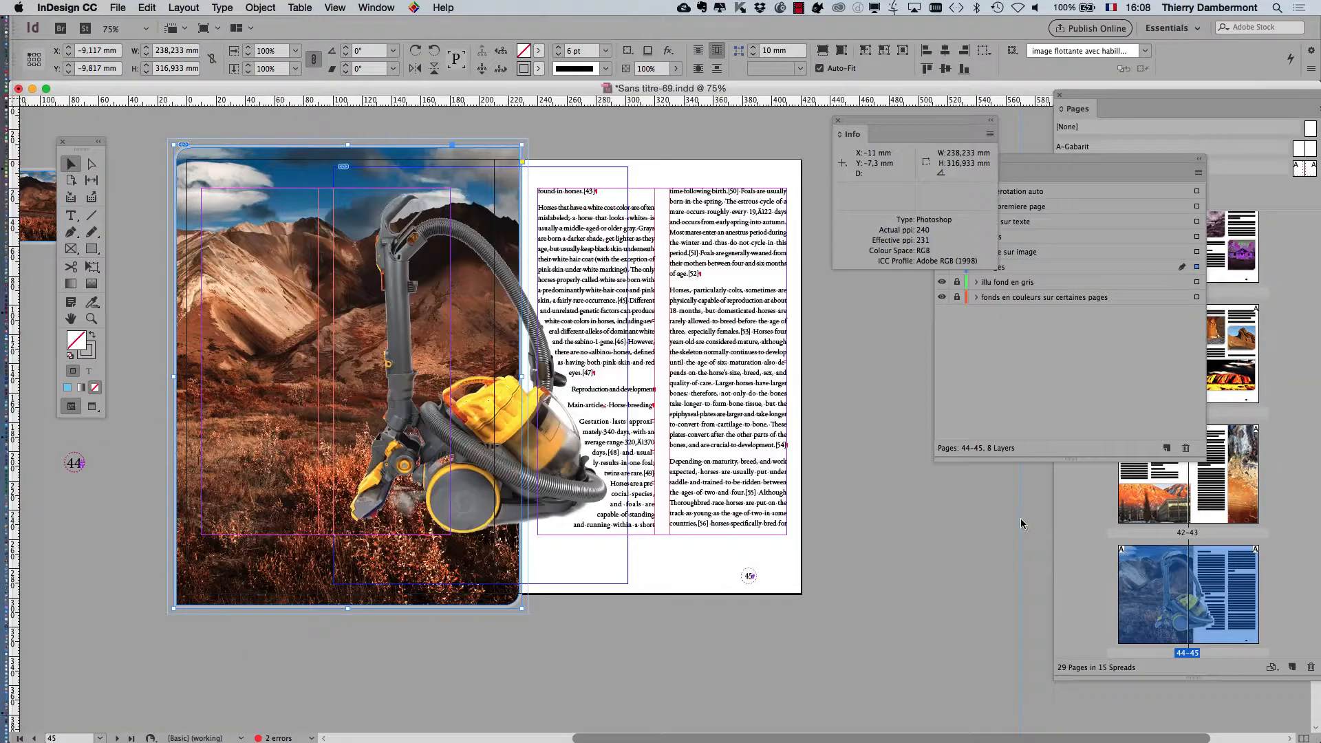
pyautogui.click(480, 265)
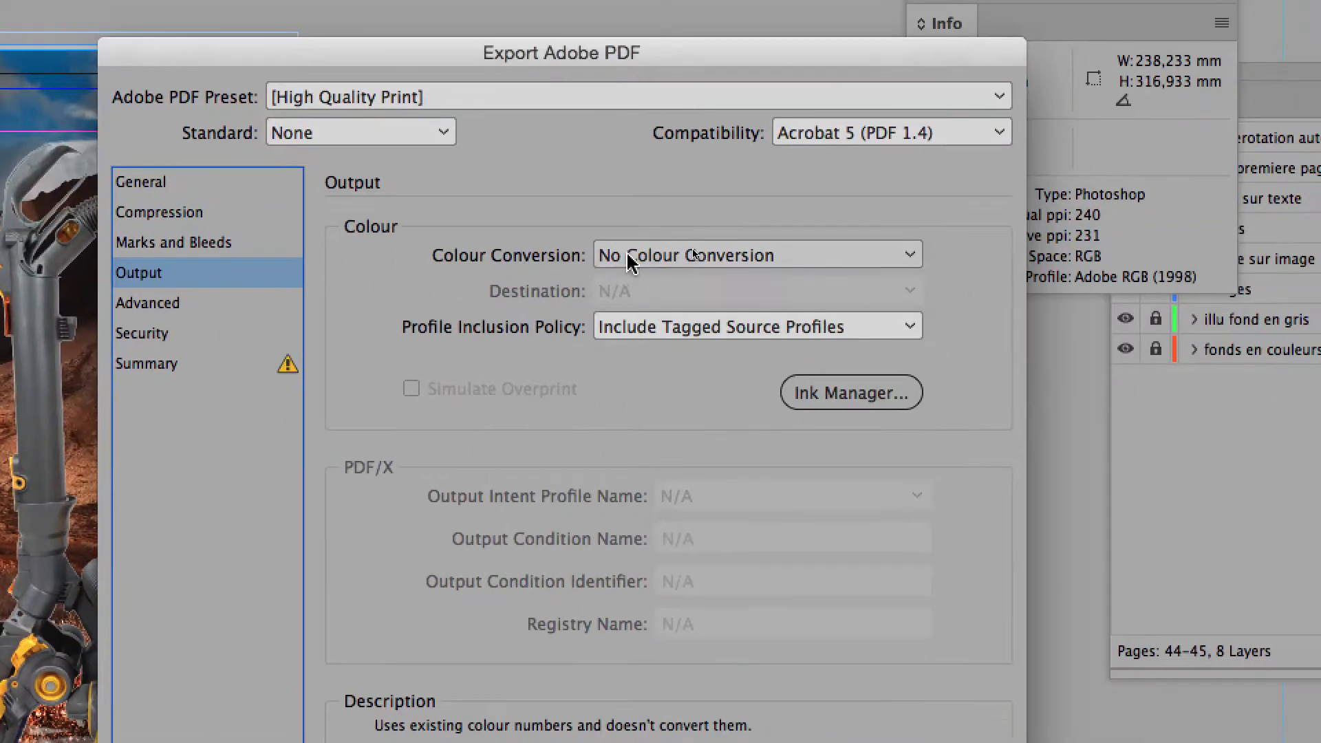
pyautogui.click(628, 262)
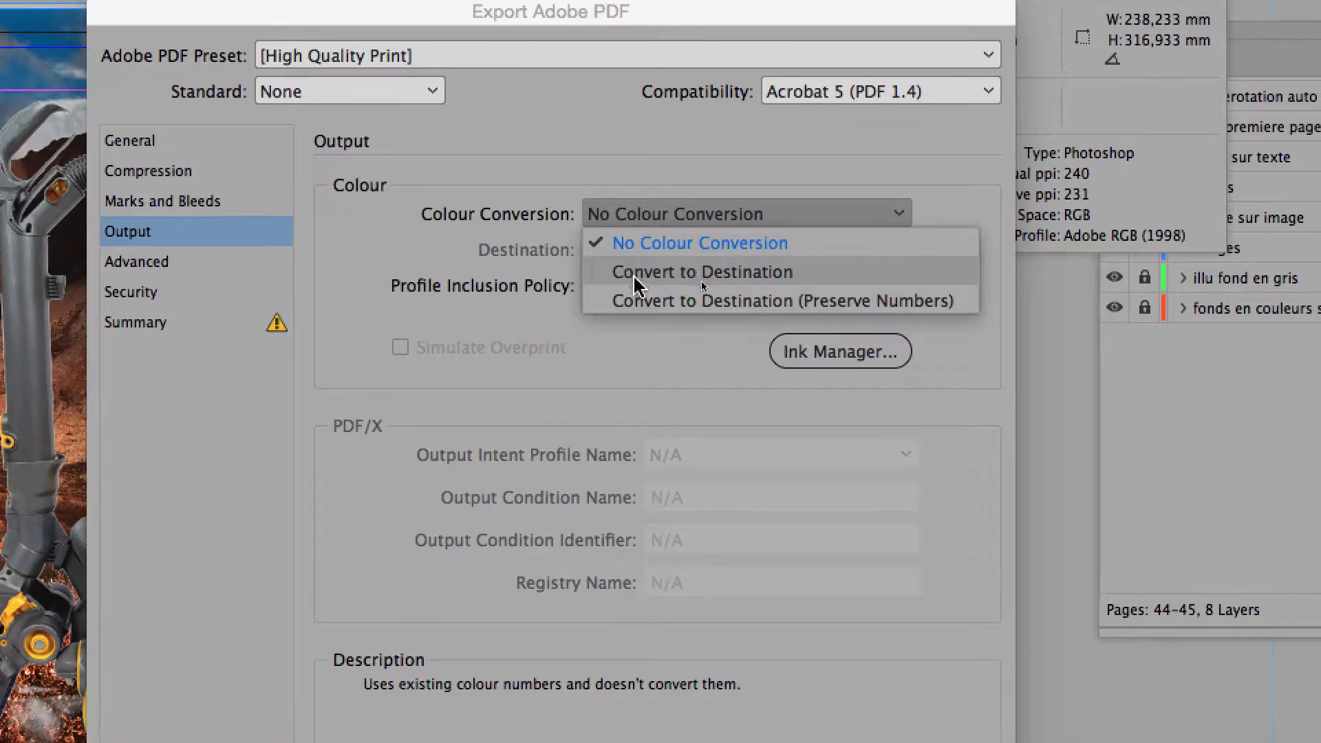
pyautogui.click(632, 286)
pyautogui.click(693, 292)
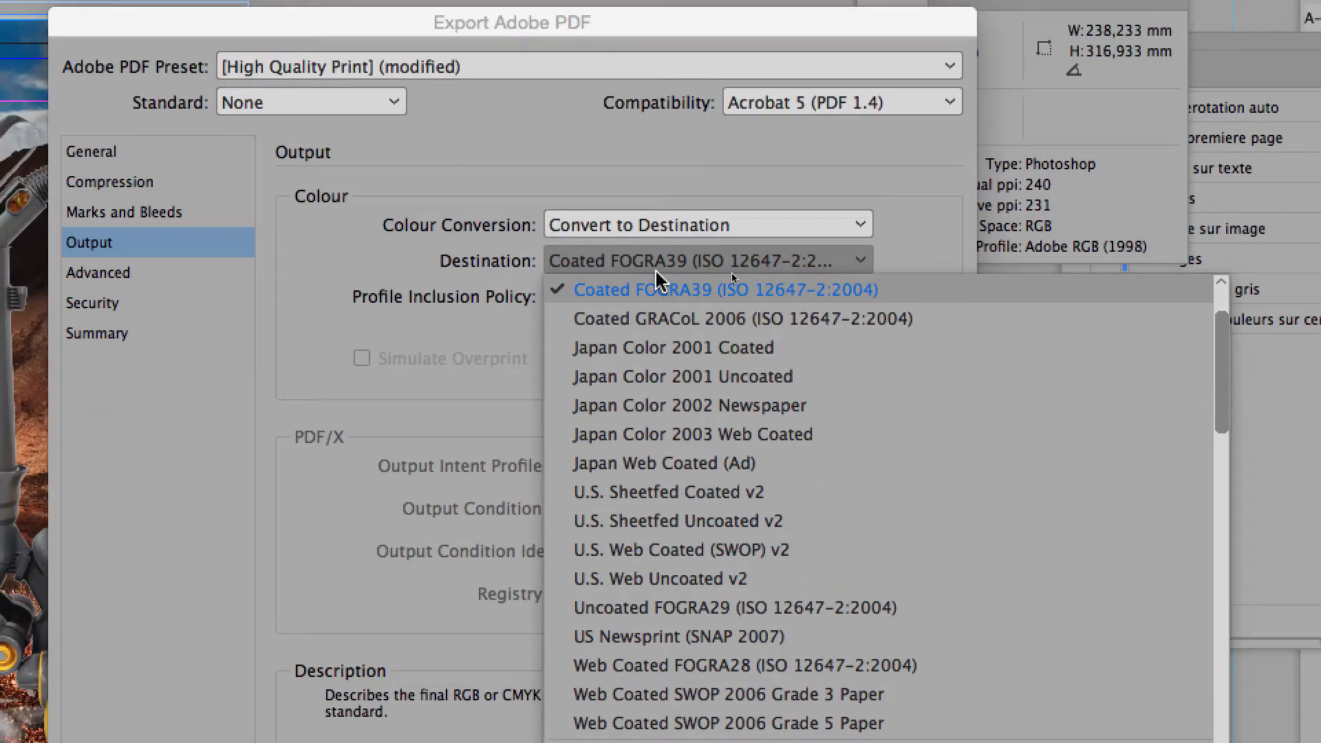
pyautogui.click(656, 273)
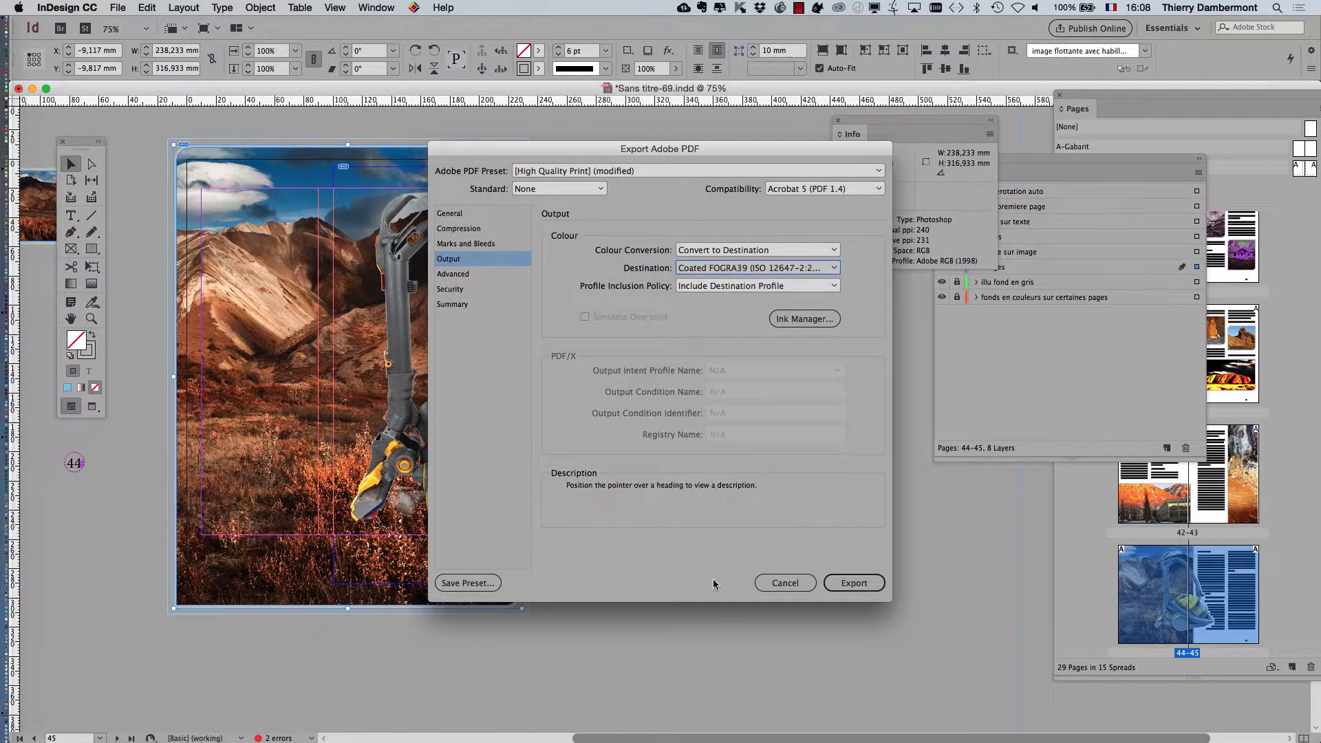
pyautogui.click(785, 582)
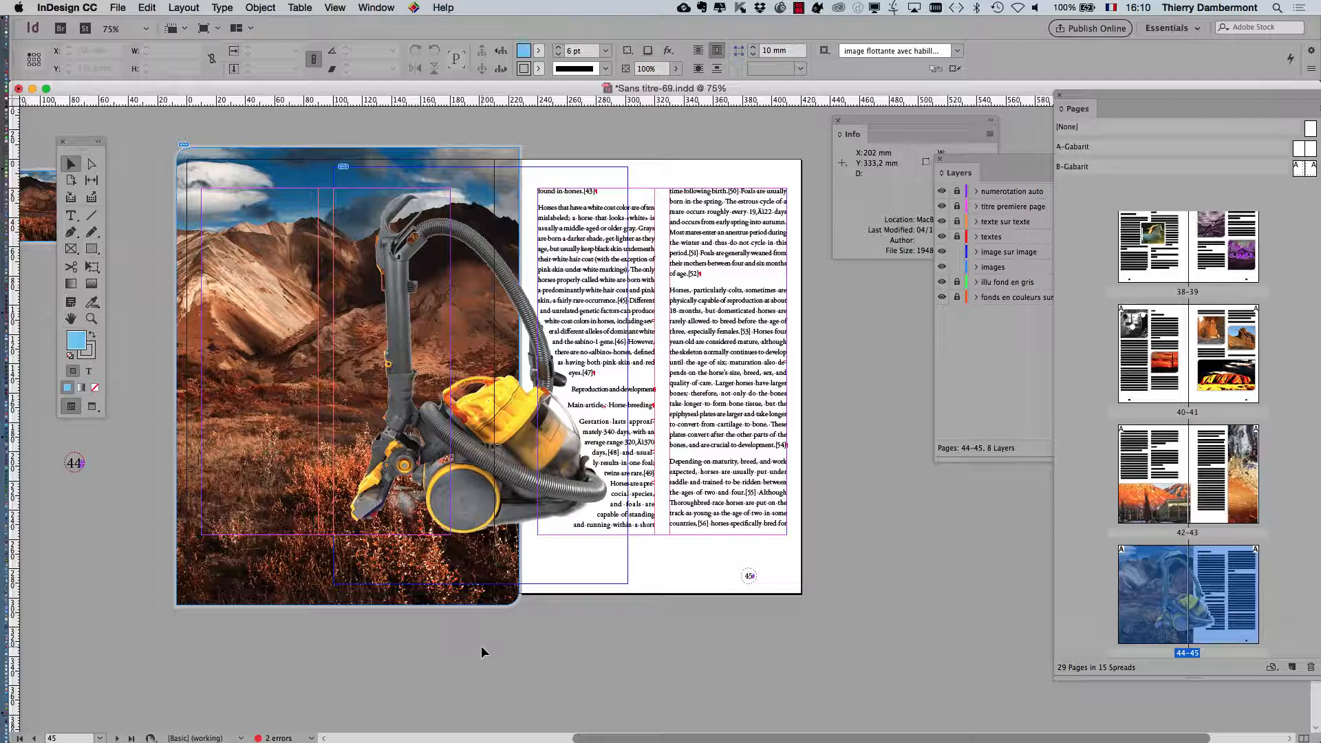
# Step: Go to spread 32-33 and bring the magenta field image on page 32 into close view
pyautogui.scroll(10, 1167, 494)
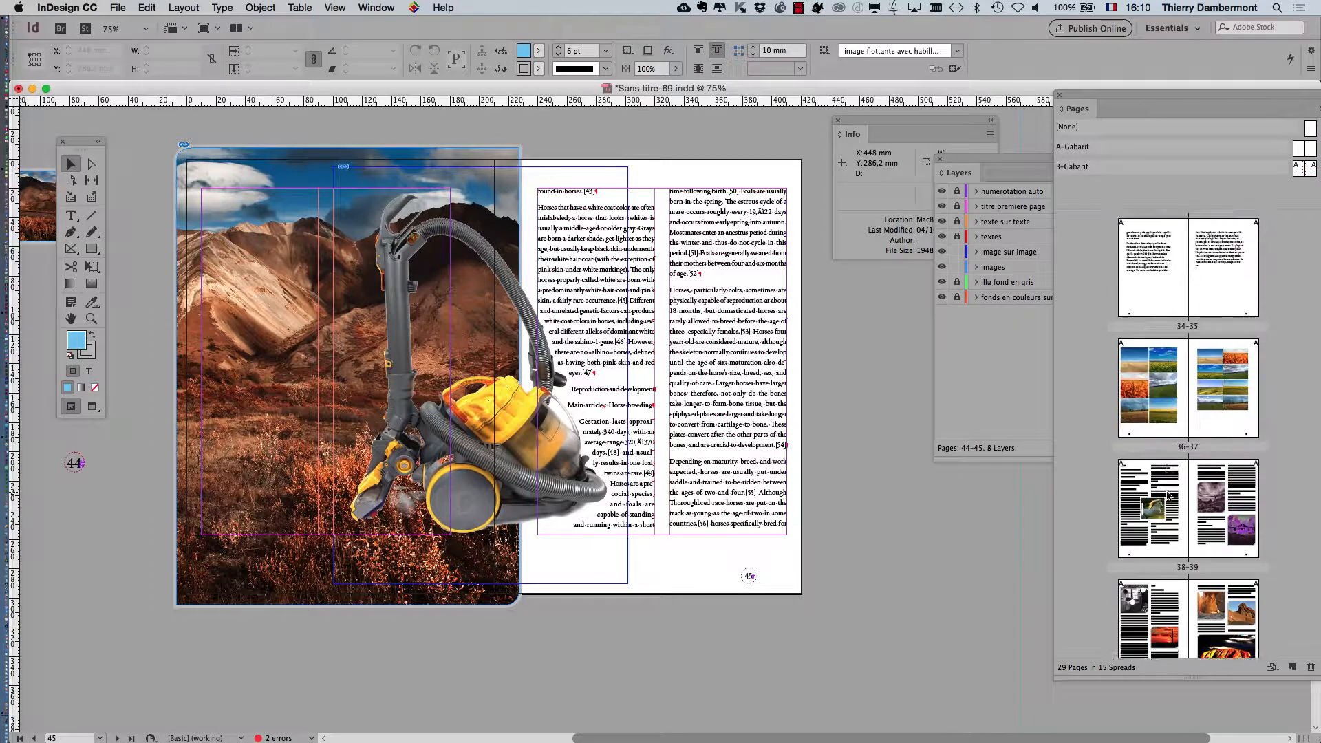
pyautogui.click(1160, 436)
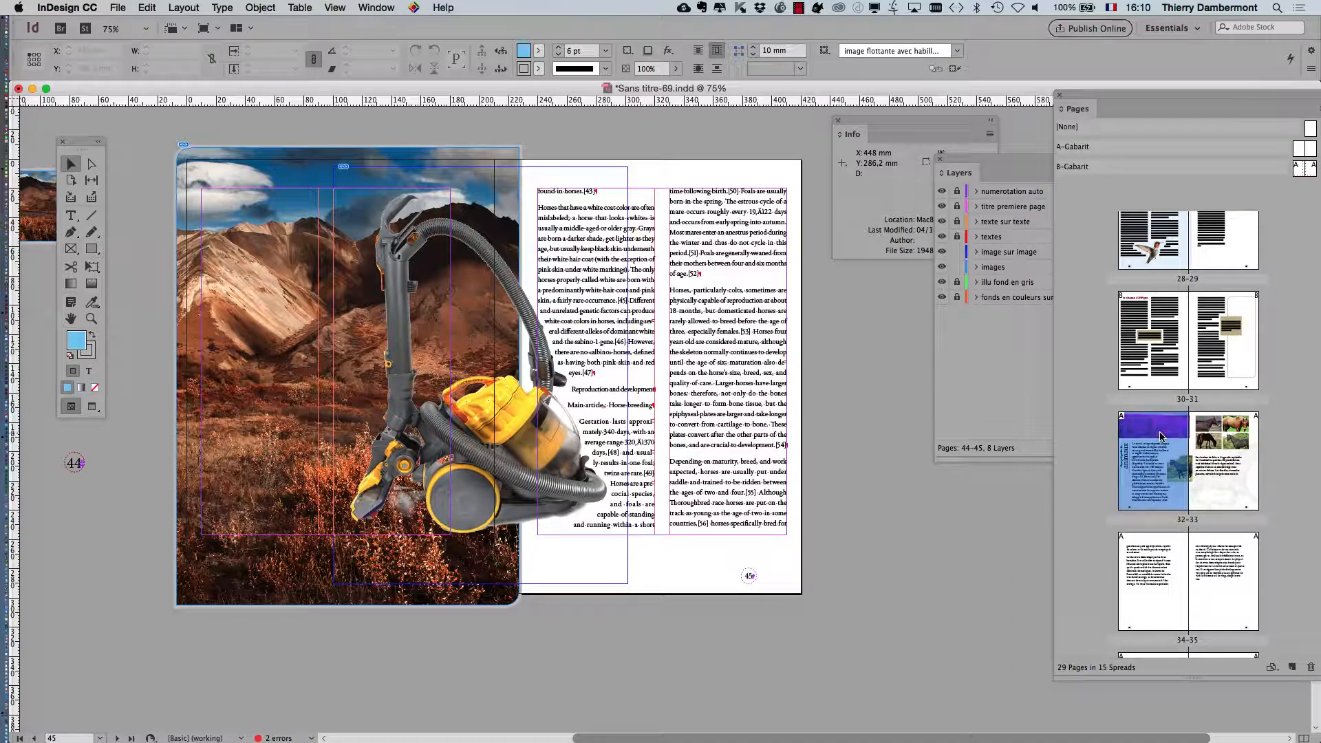
pyautogui.doubleClick(1160, 436)
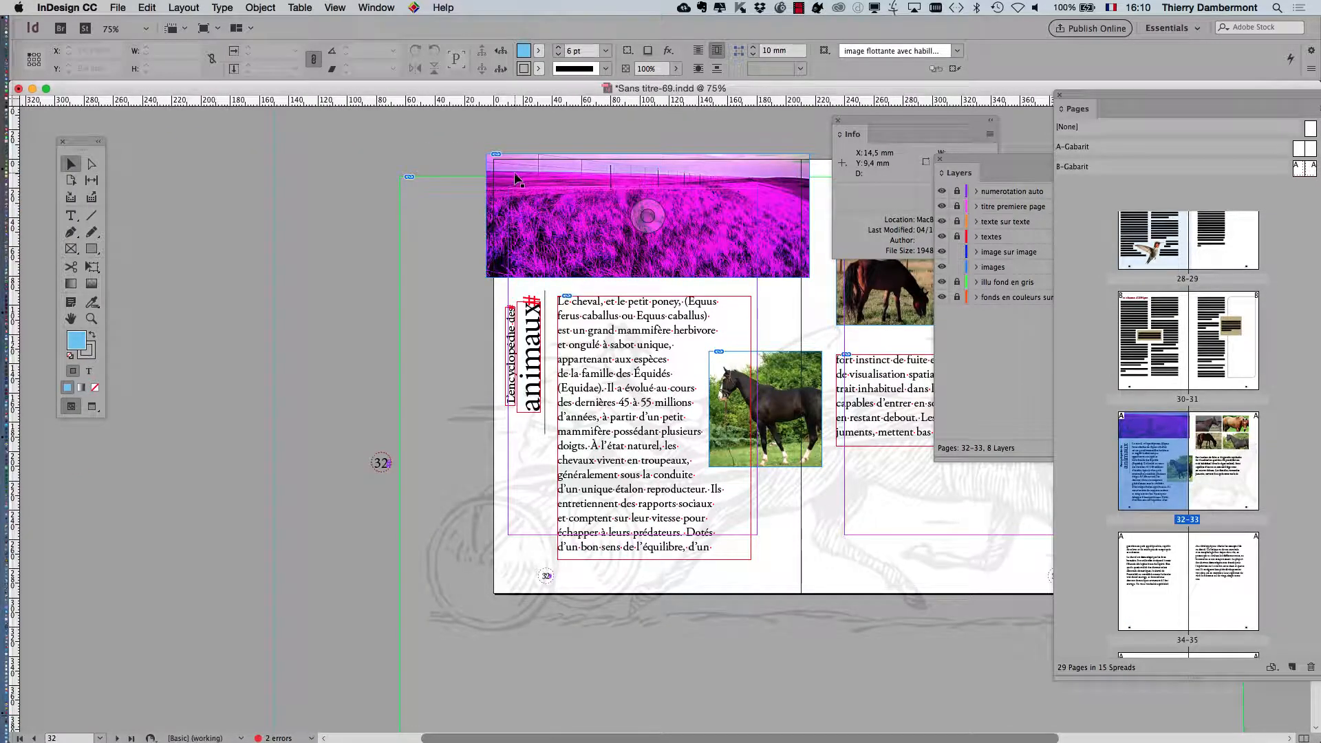
pyautogui.scroll(3, 690, 197)
pyautogui.moveTo(769, 258); pyautogui.dragTo(612, 325)
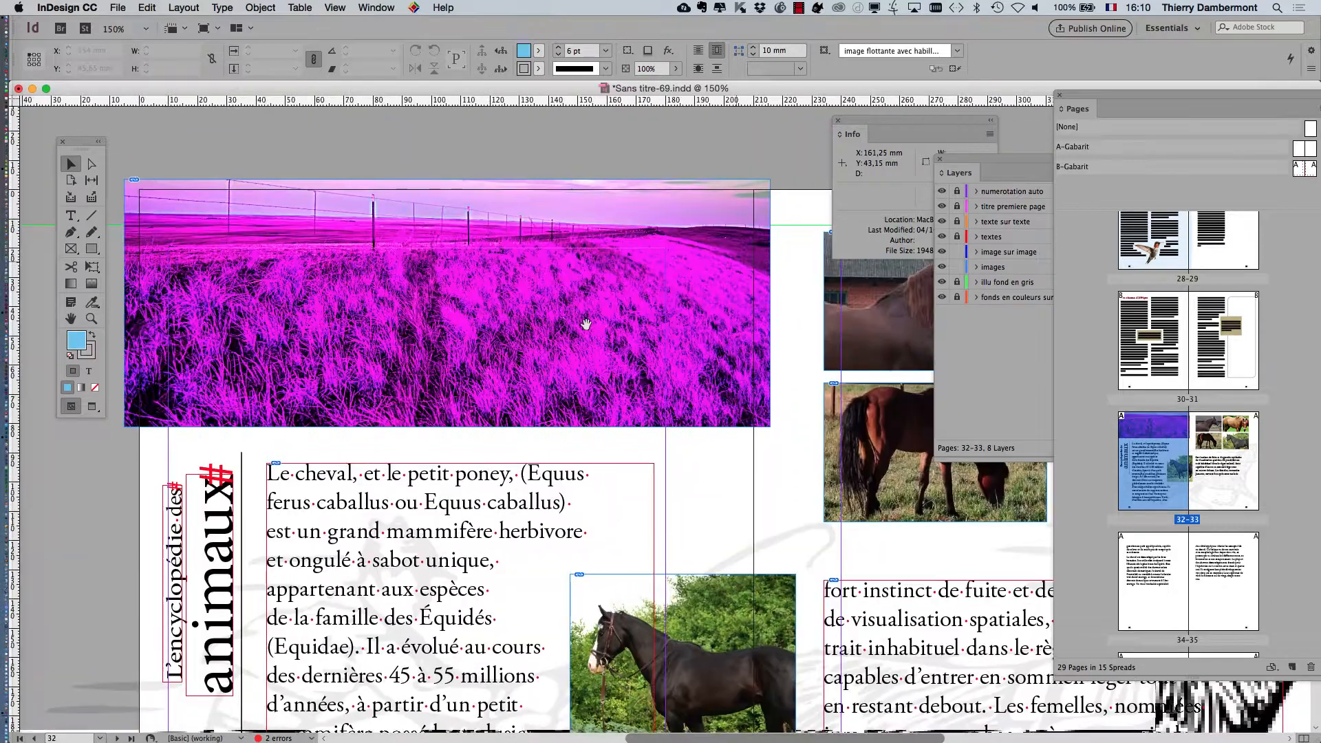
pyautogui.scroll(1, 370, 315)
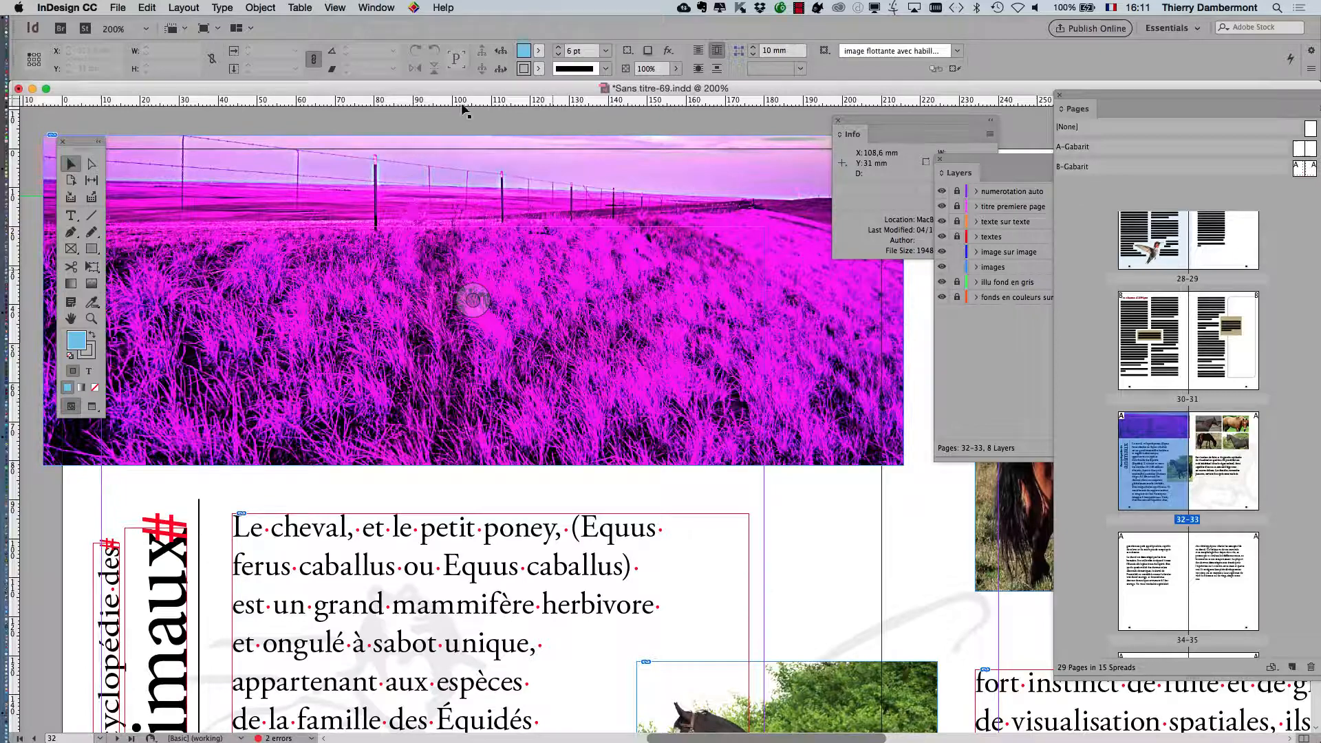
pyautogui.click(147, 7)
pyautogui.moveTo(195, 360)
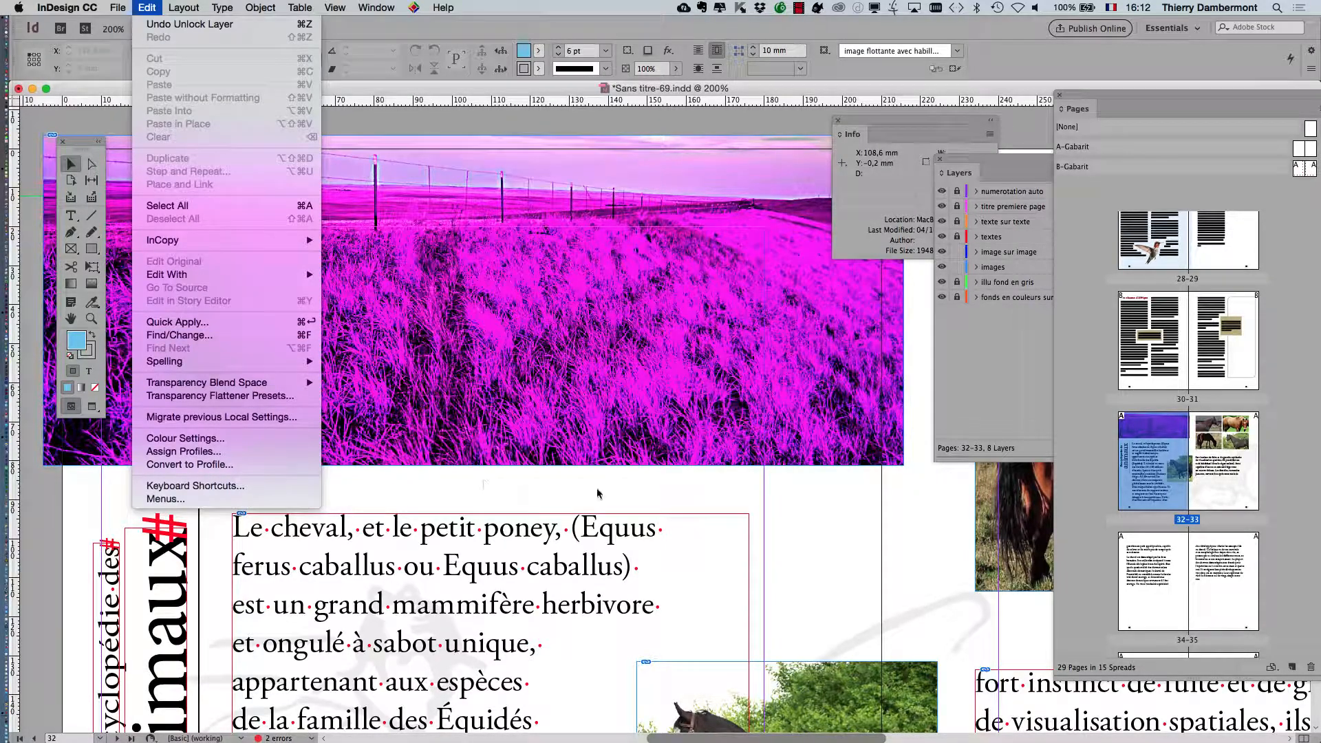
pyautogui.click(40, 521)
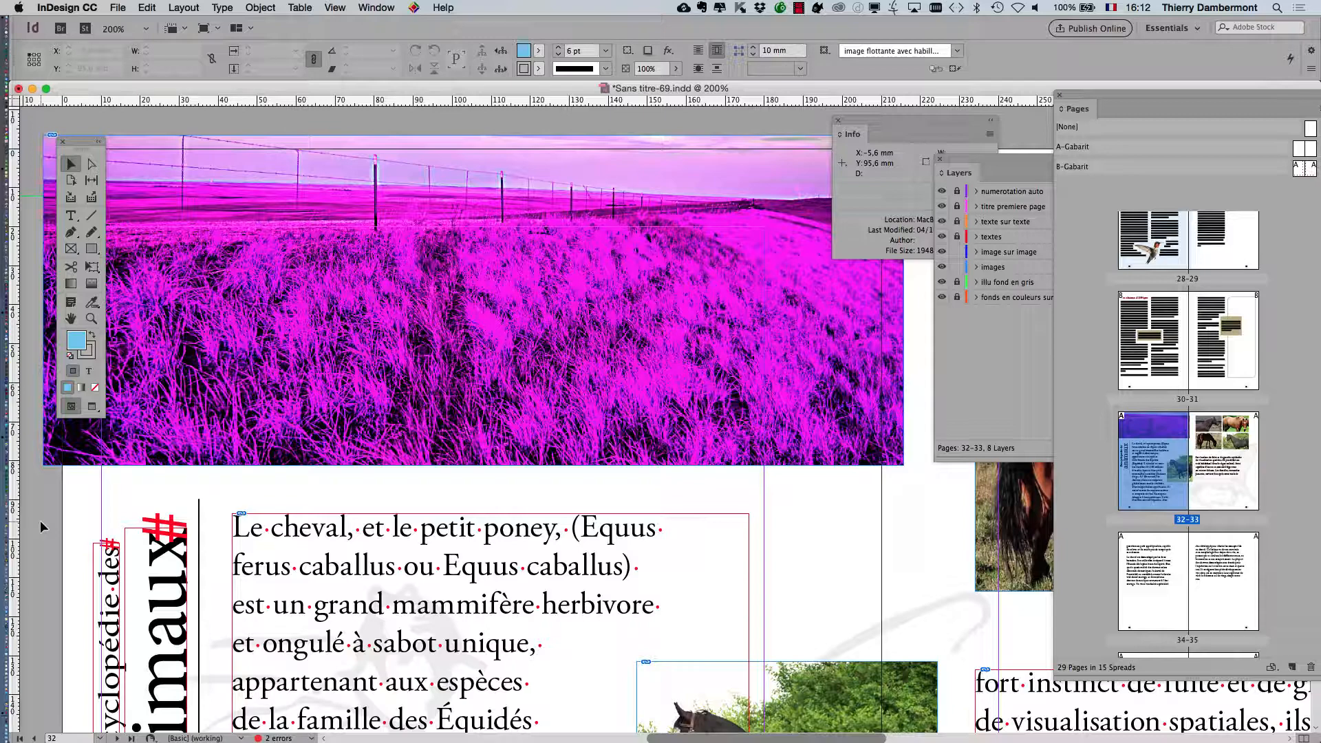
pyautogui.click(473, 300)
pyautogui.click(147, 7)
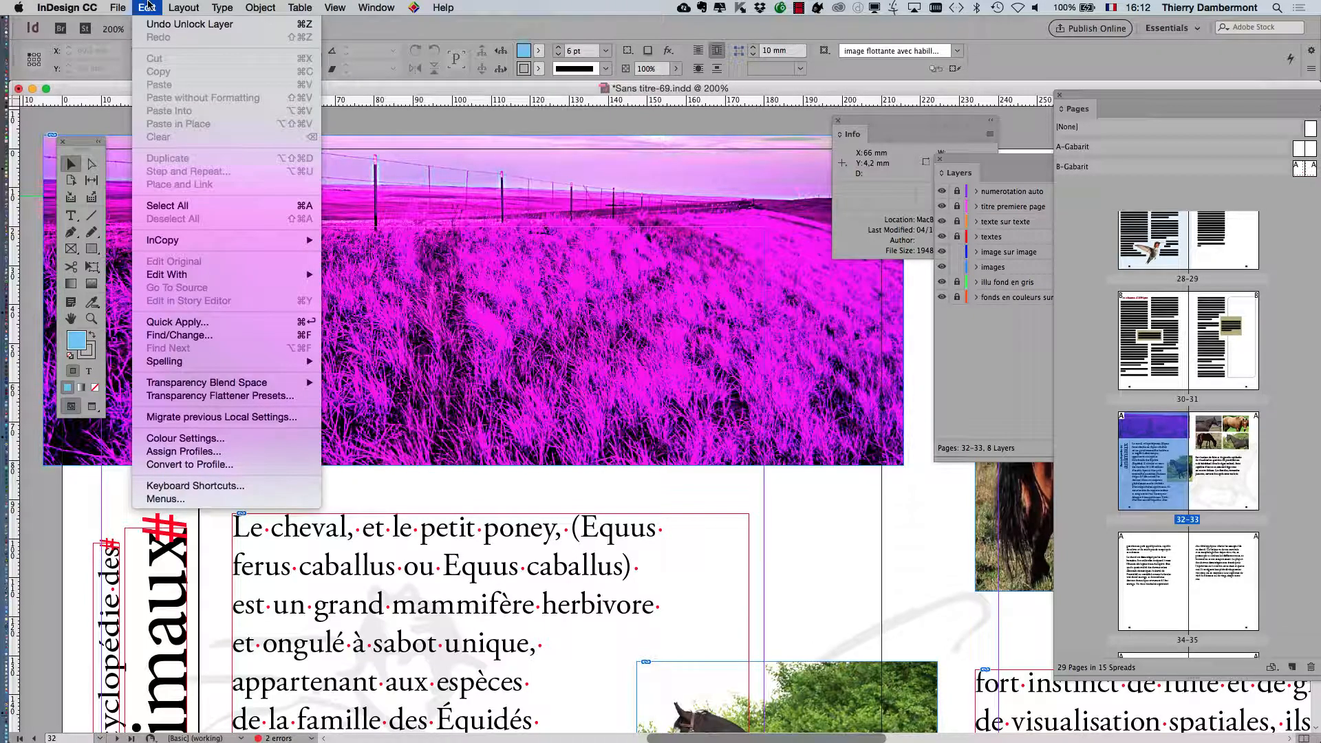
pyautogui.moveTo(112, 6)
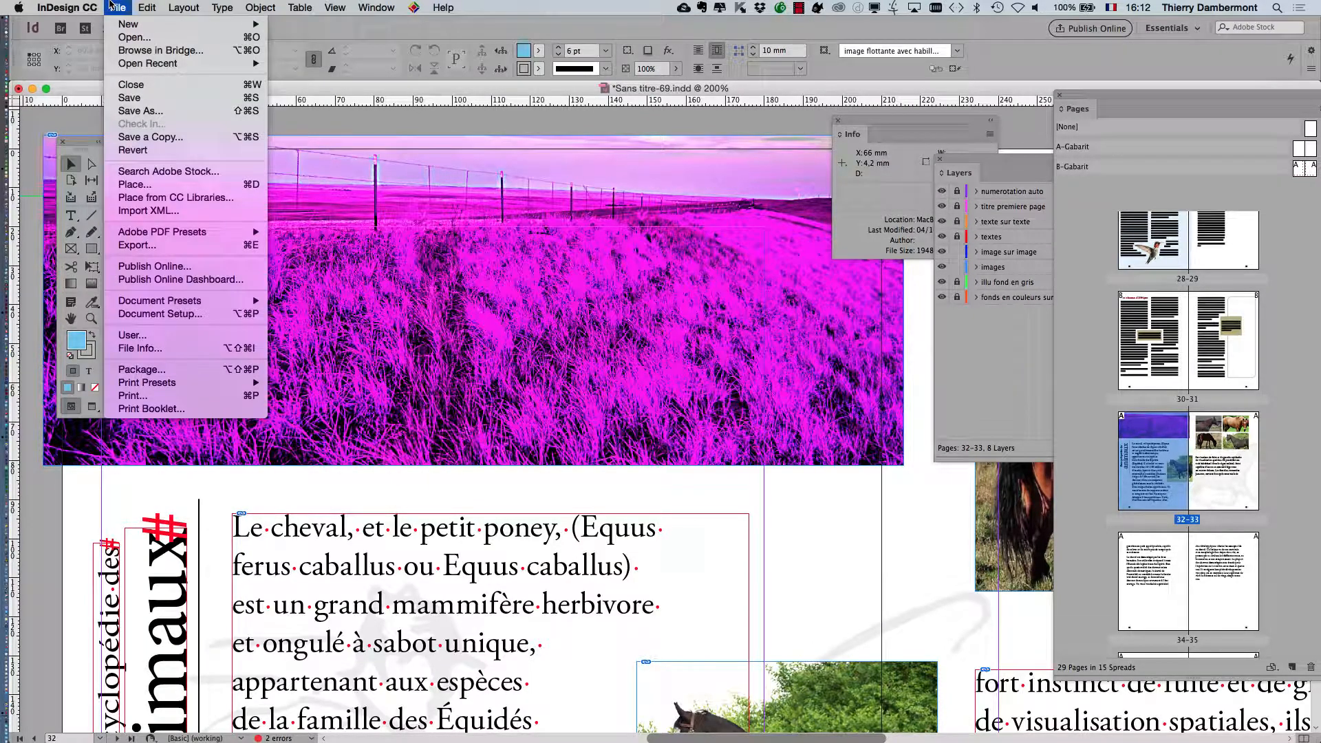
pyautogui.click(112, 7)
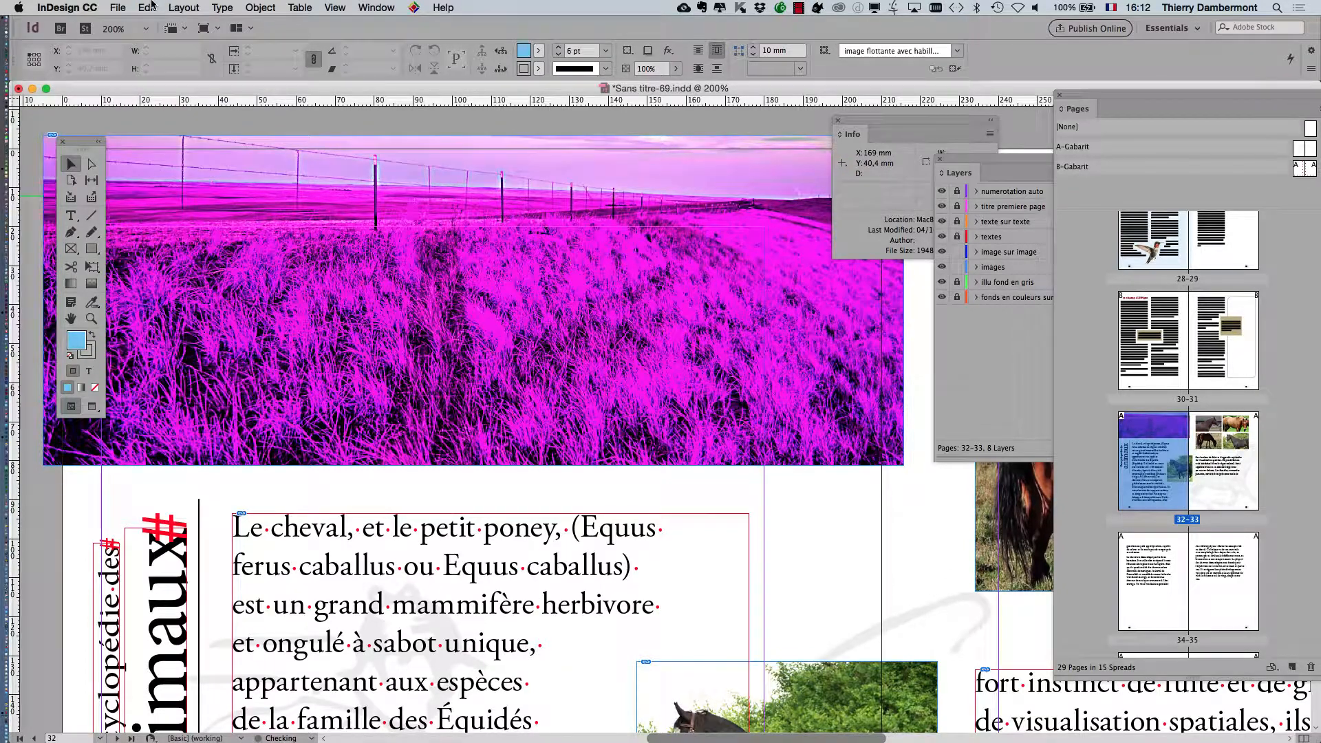
# Step: Set the document's transparency blend space to Document CMYK
pyautogui.click(148, 7)
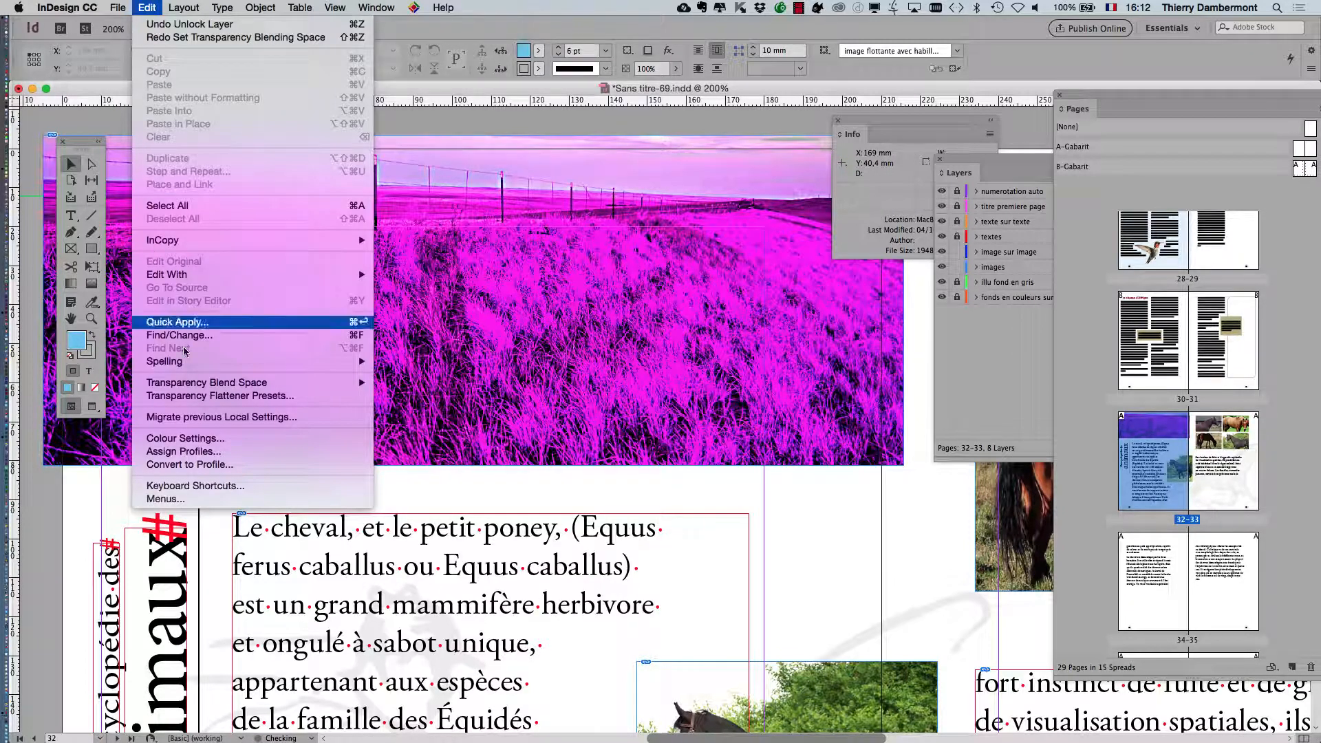
pyautogui.moveTo(192, 363)
pyautogui.moveTo(196, 387)
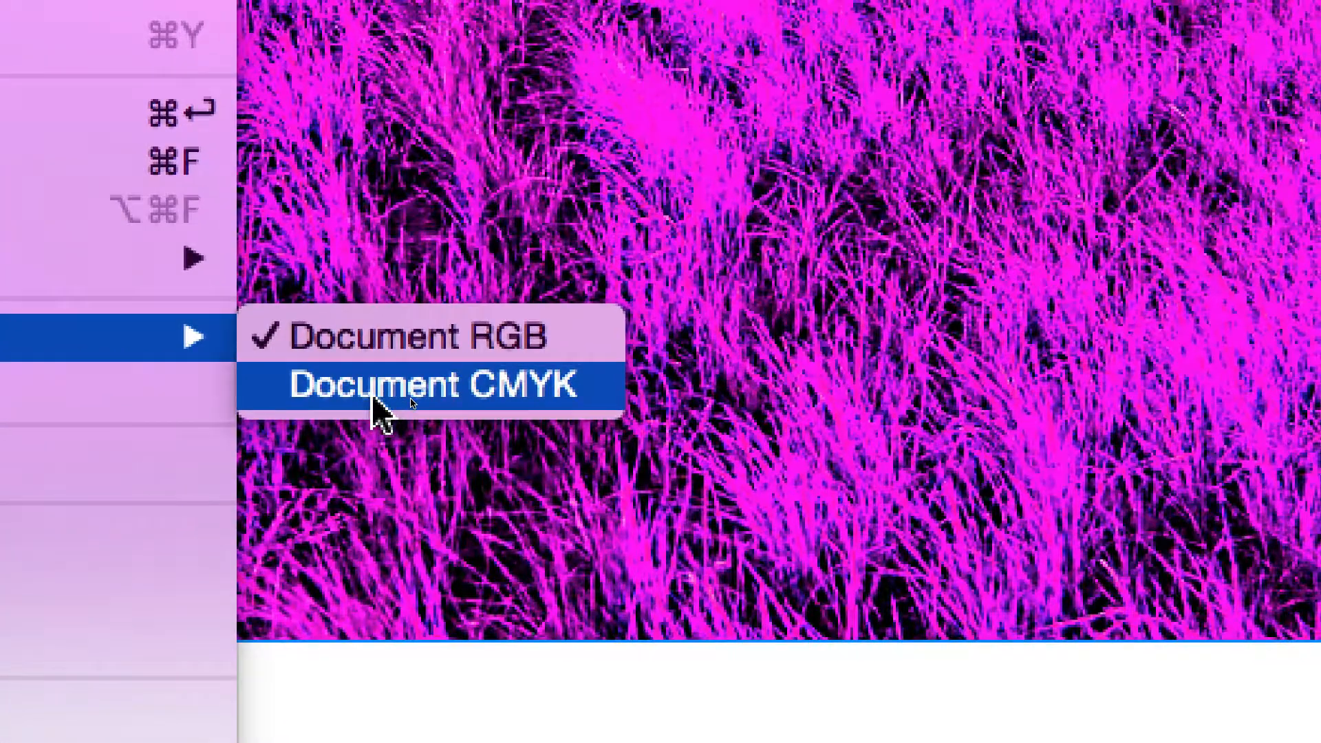
pyautogui.click(372, 399)
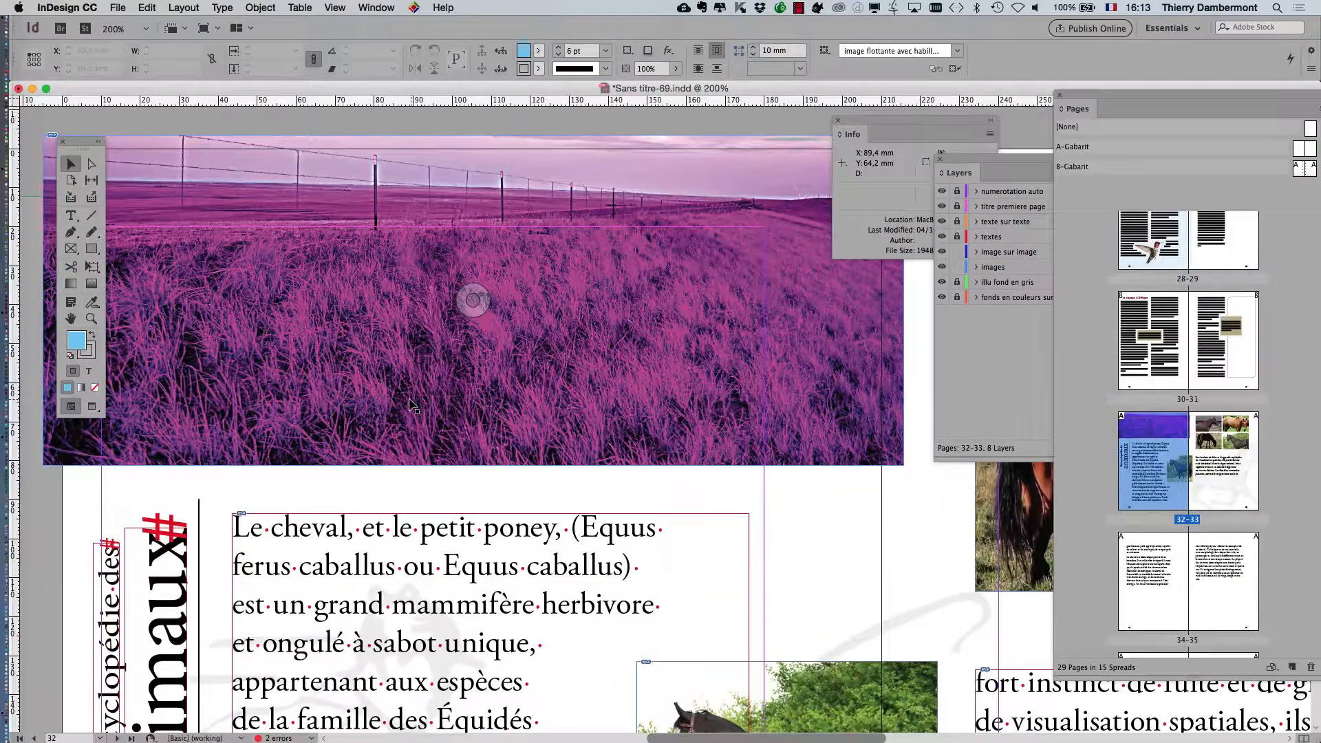
# Step: Examine the colours of the field image and the horse photos across spread 32-33
pyautogui.scroll(-3, 559, 462)
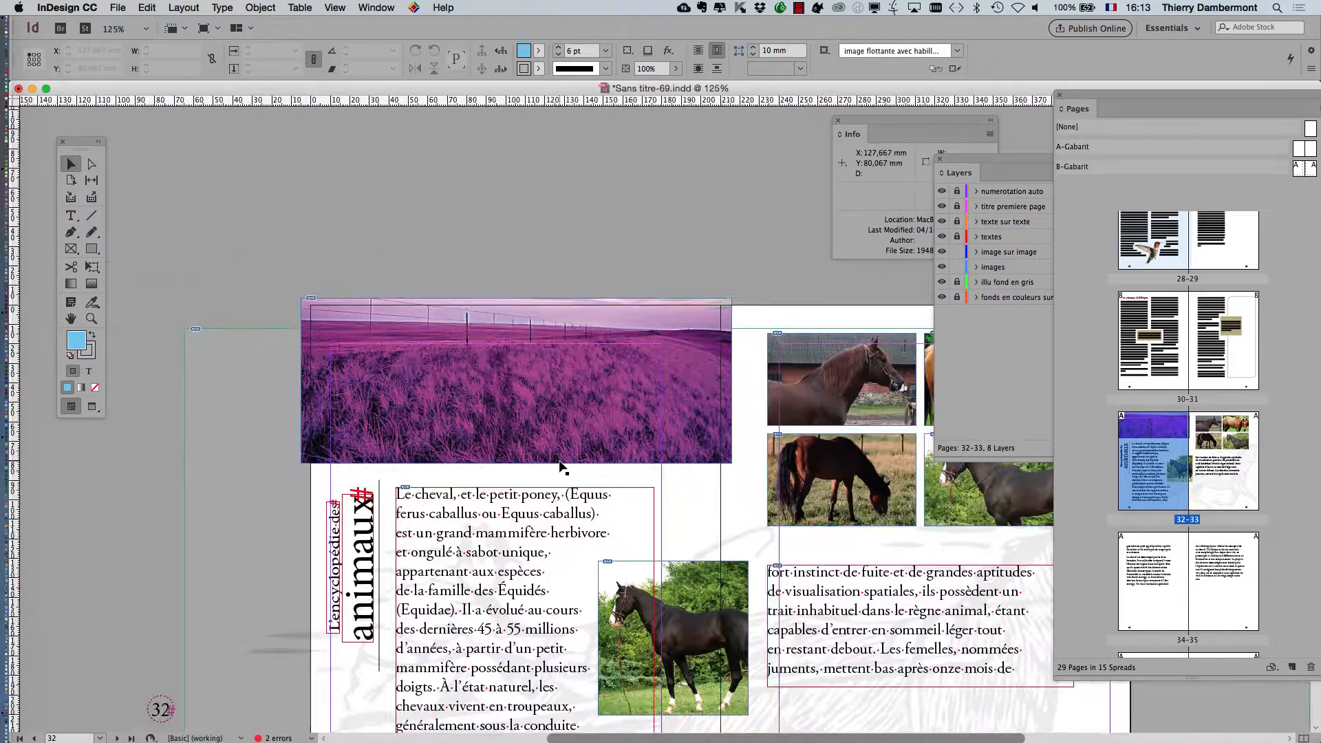
pyautogui.moveTo(544, 485); pyautogui.dragTo(378, 345)
pyautogui.moveTo(713, 260); pyautogui.dragTo(661, 283)
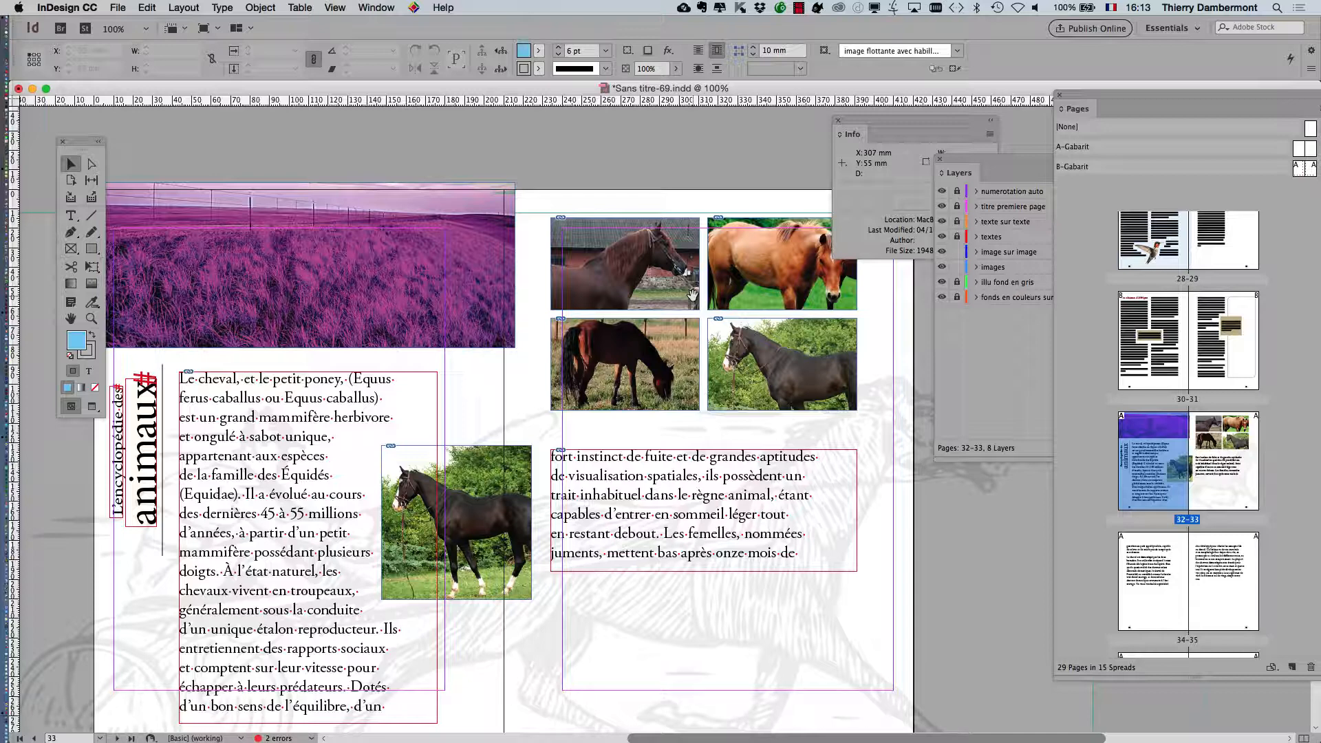
pyautogui.click(299, 264)
pyautogui.click(624, 365)
pyautogui.click(299, 264)
pyautogui.scroll(-10, 494, 304)
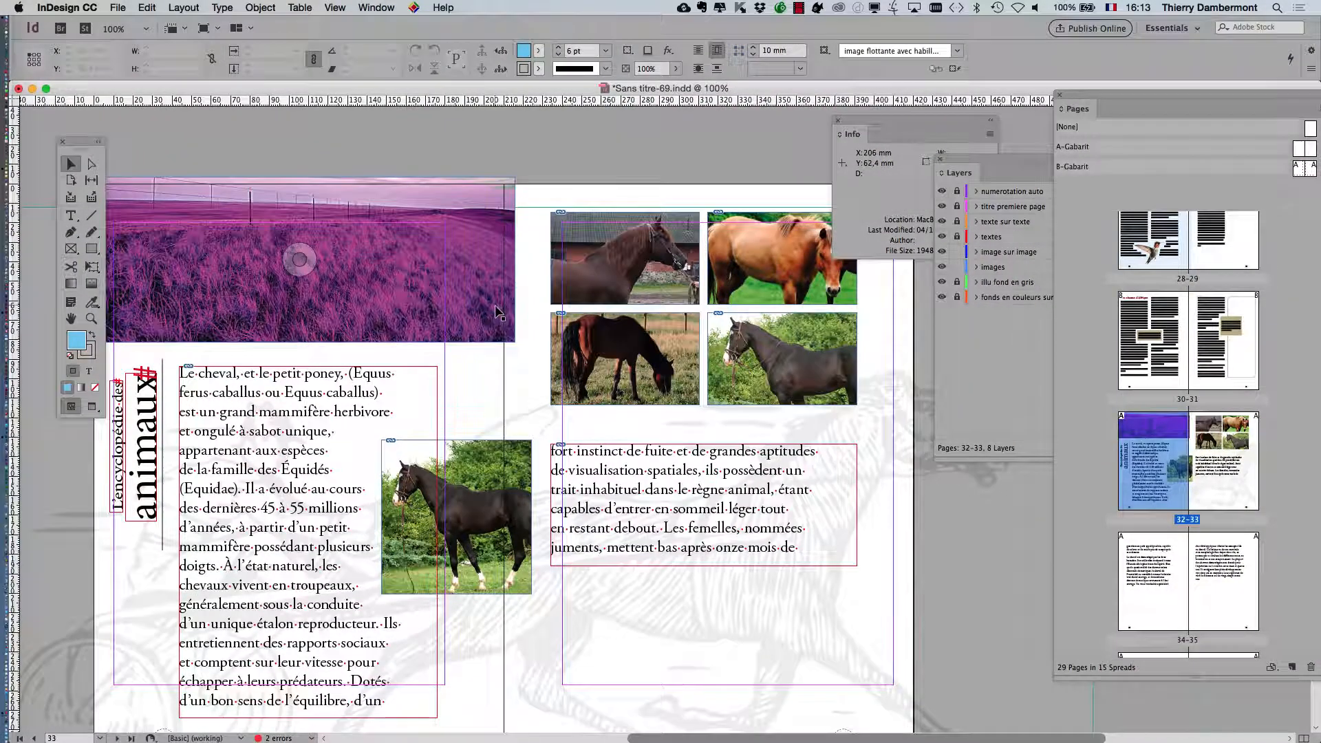
# Step: Look through the spreads after 32-33 and bring the images on spread 38-39 into close view
pyautogui.scroll(-5, 494, 304)
pyautogui.press('super+minus')
pyautogui.press('super+minus')
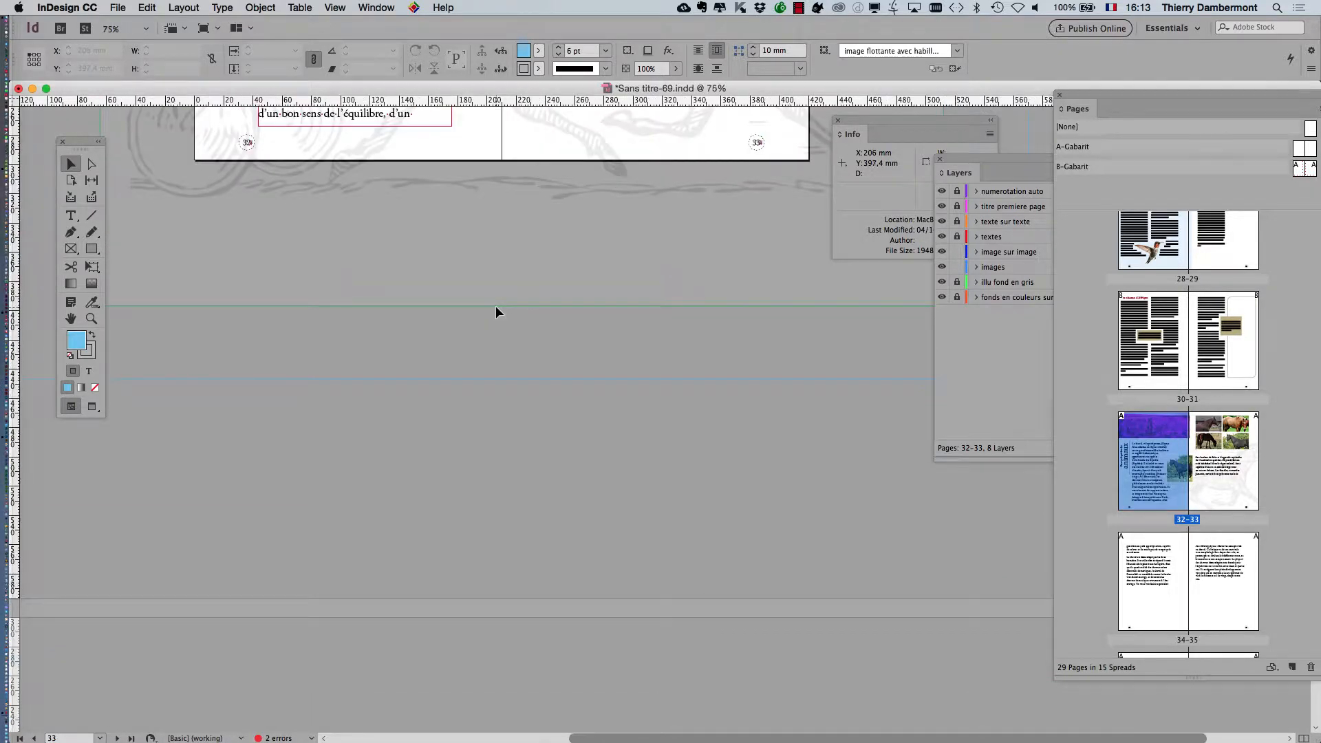
pyautogui.scroll(-15, 497, 308)
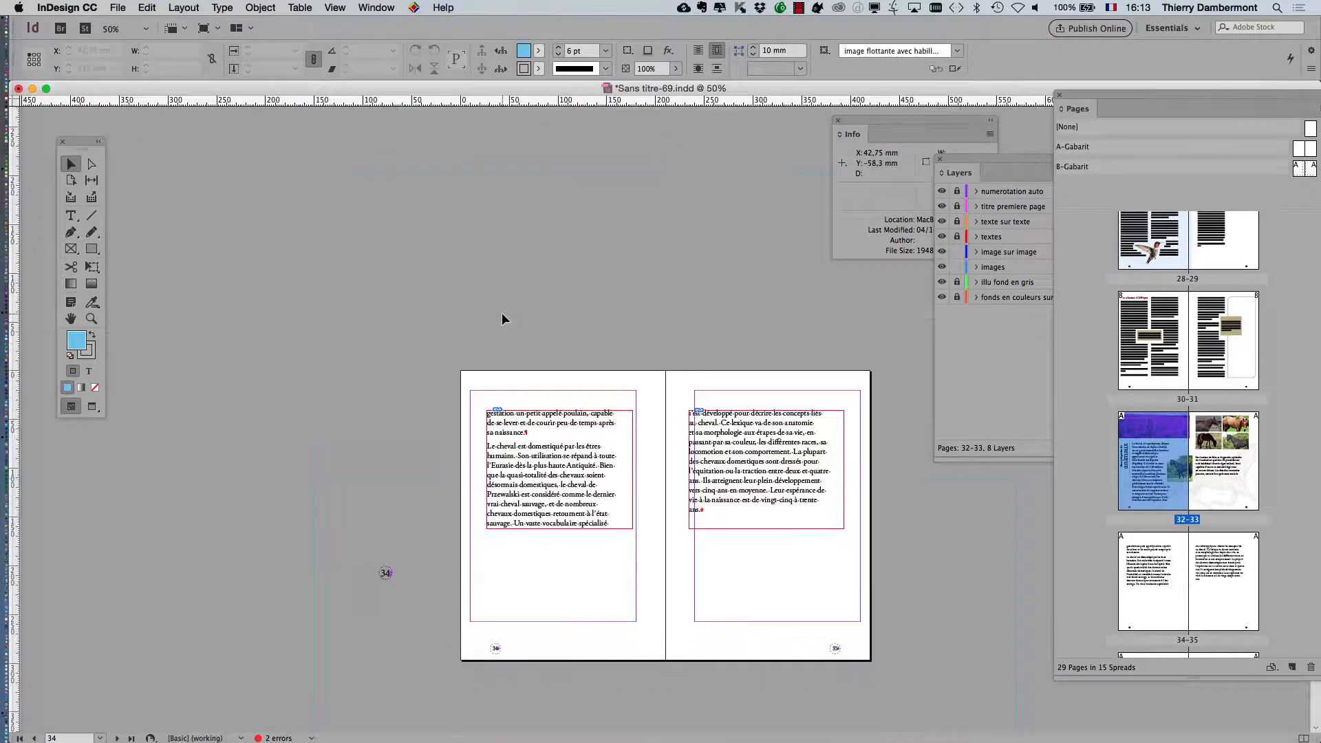
pyautogui.scroll(-10, 609, 348)
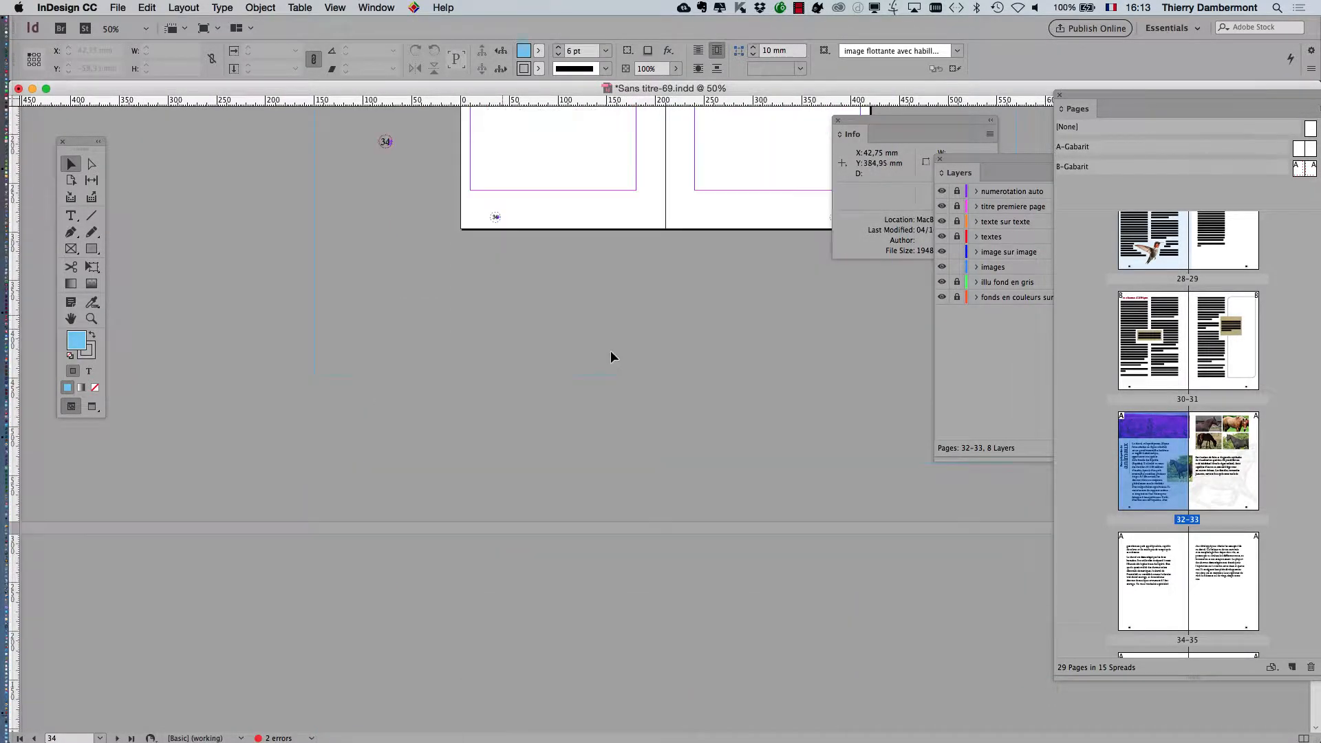
pyautogui.scroll(-10, 612, 357)
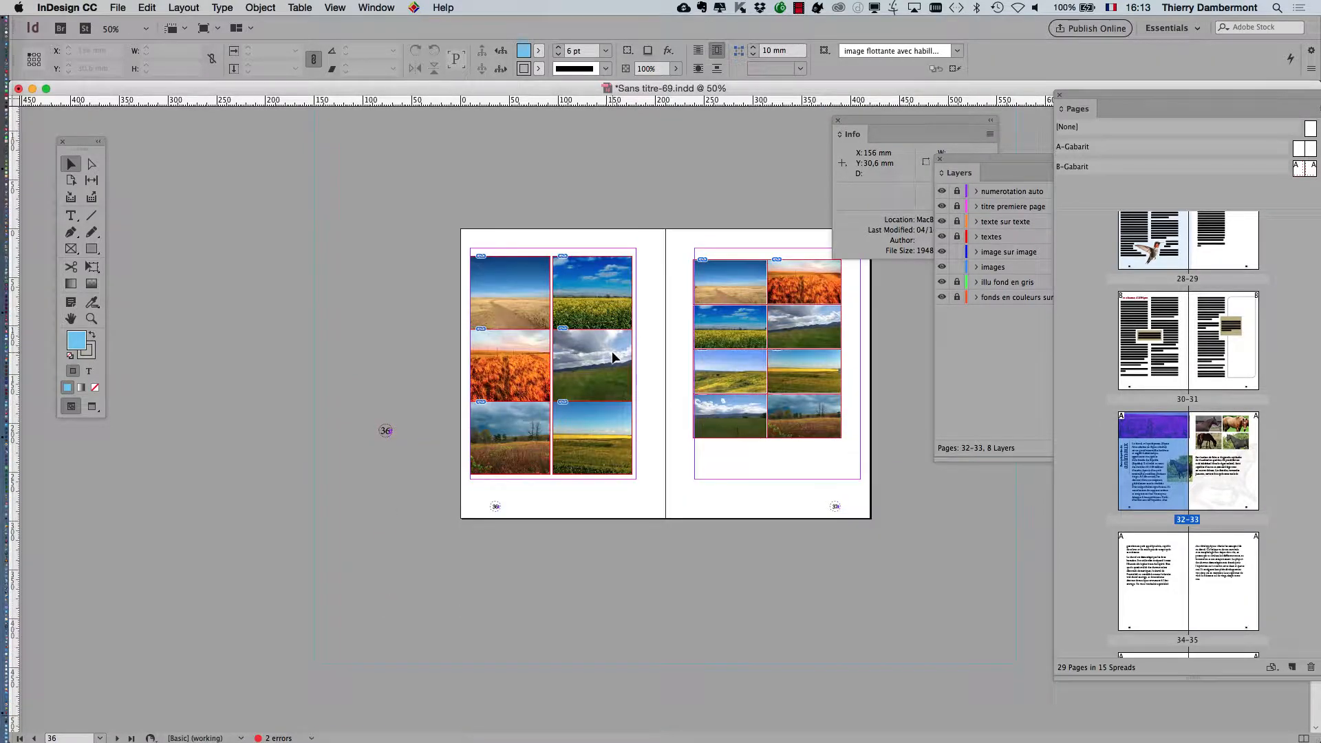
pyautogui.scroll(-6, 613, 352)
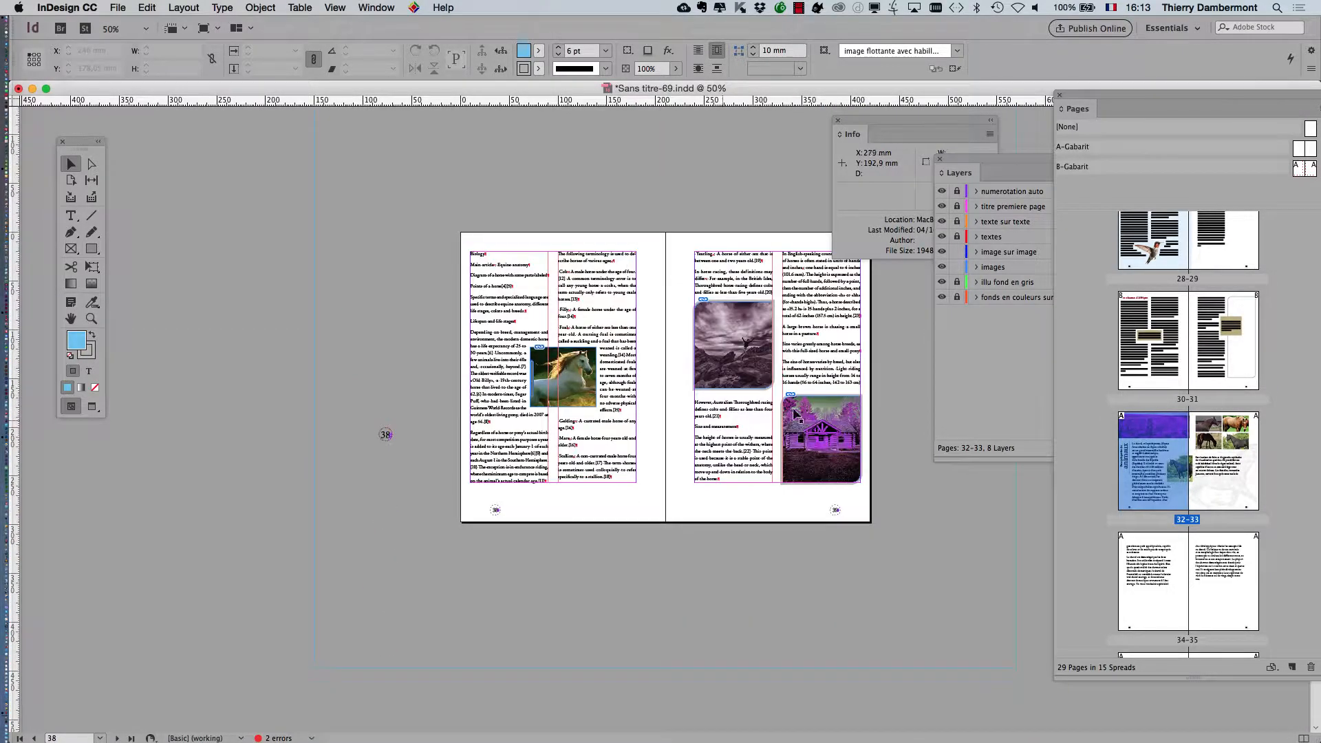
pyautogui.scroll(2, 813, 402)
# Step: Set the document's transparency blend space to Document RGB while viewing the images on spread 38-39
pyautogui.click(146, 8)
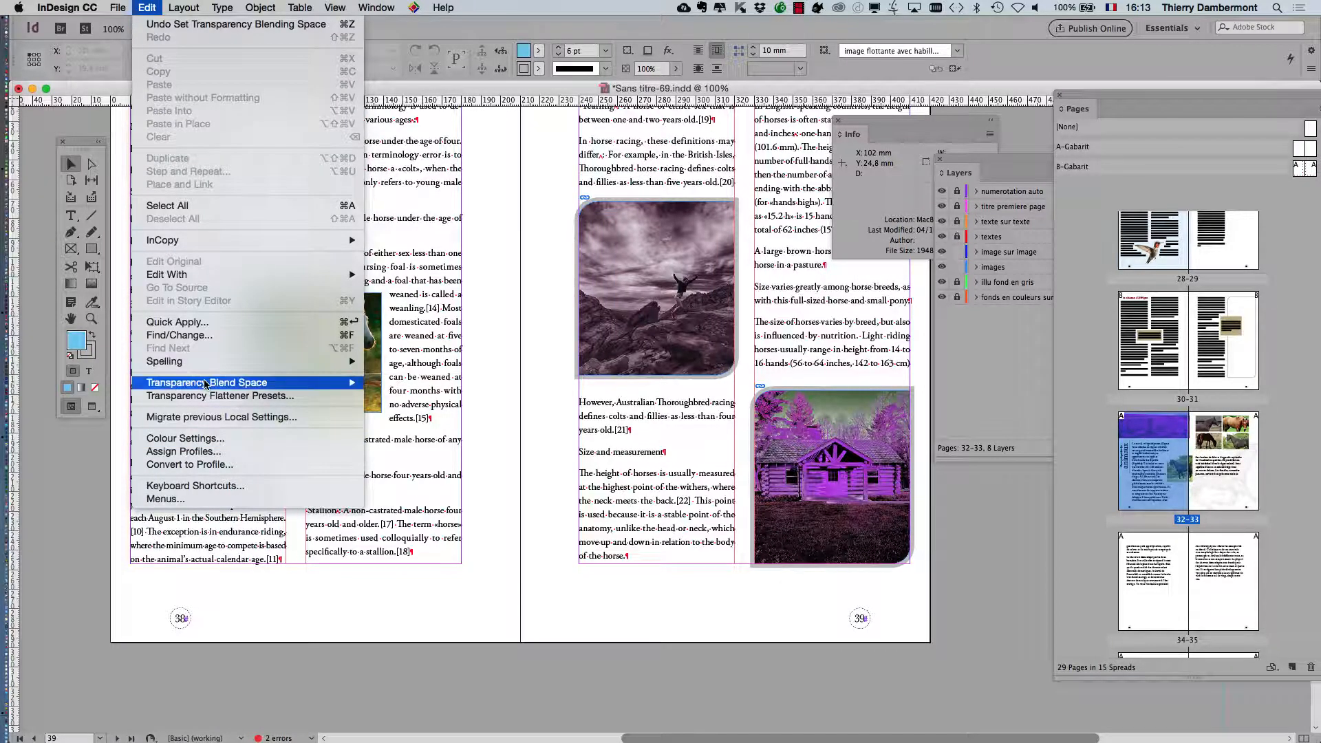
pyautogui.moveTo(292, 385)
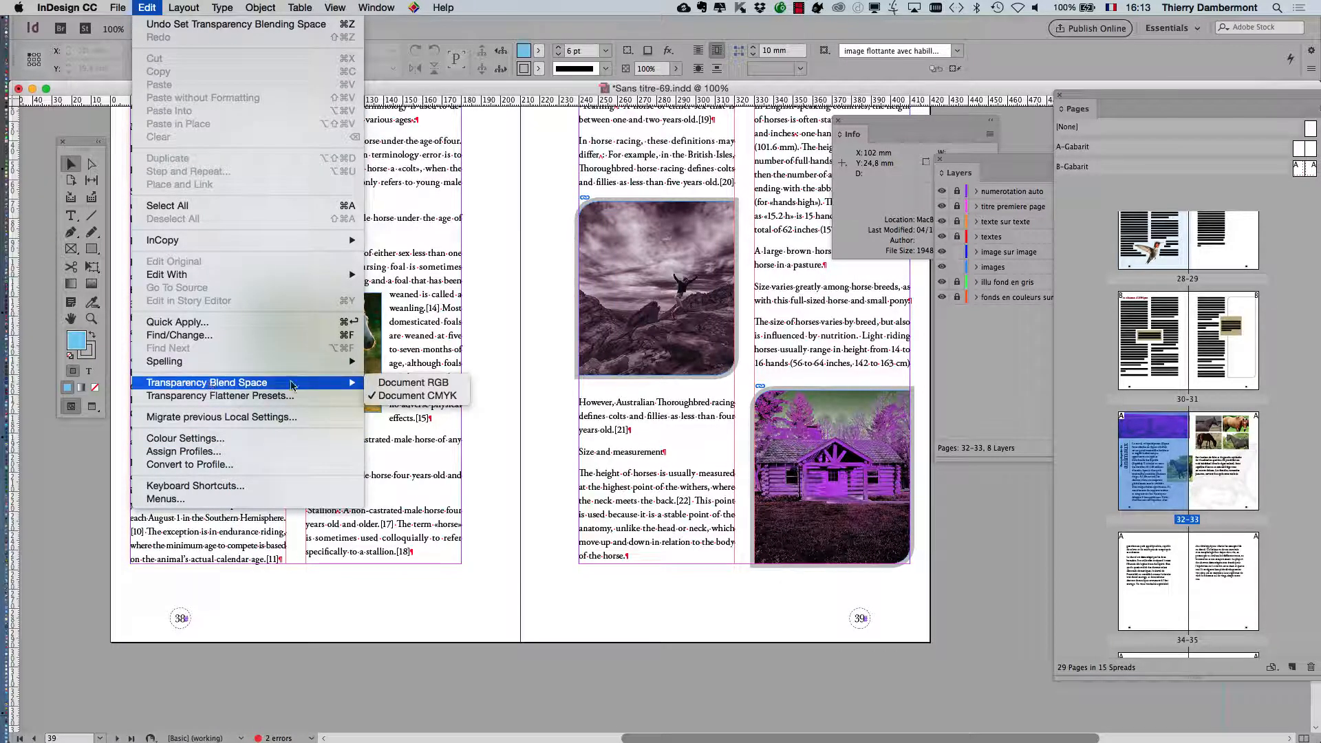
pyautogui.click(410, 388)
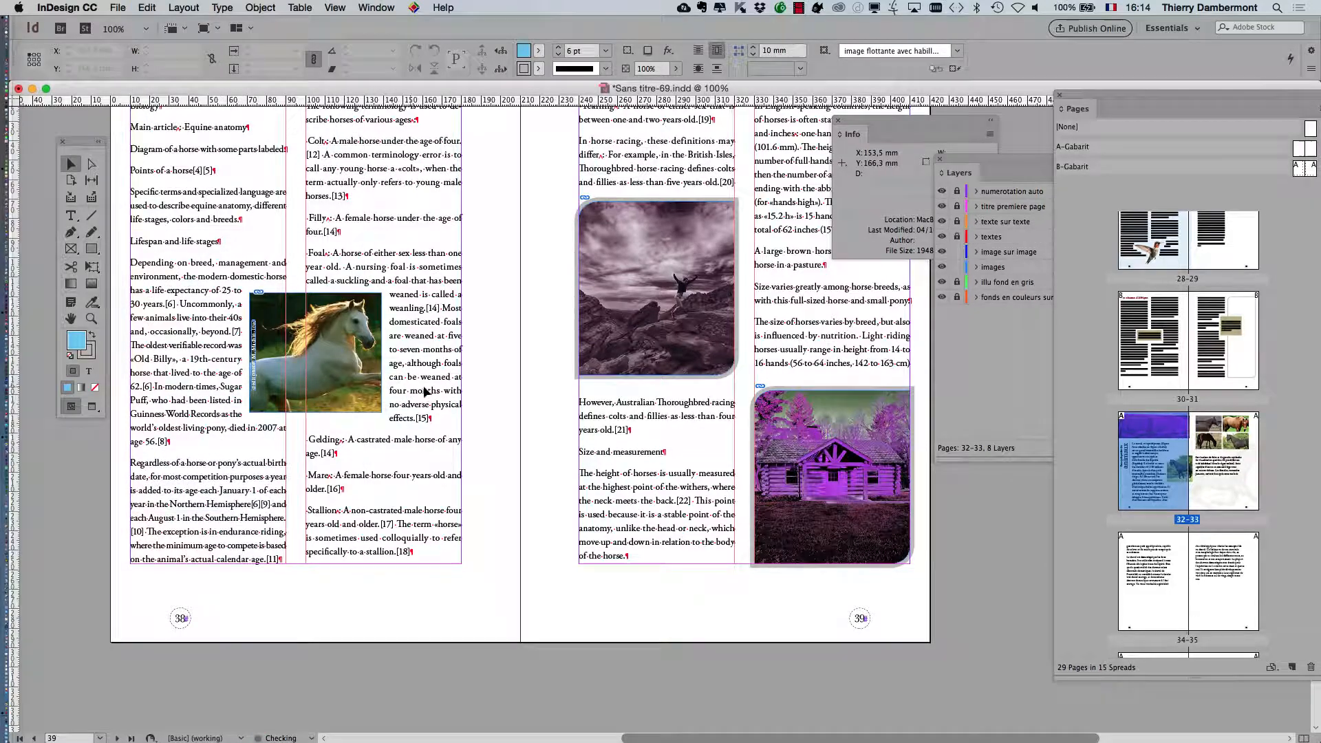
# Step: Go to spread 40-41 and set the transparency blend space to Document CMYK
pyautogui.scroll(-15, 446, 390)
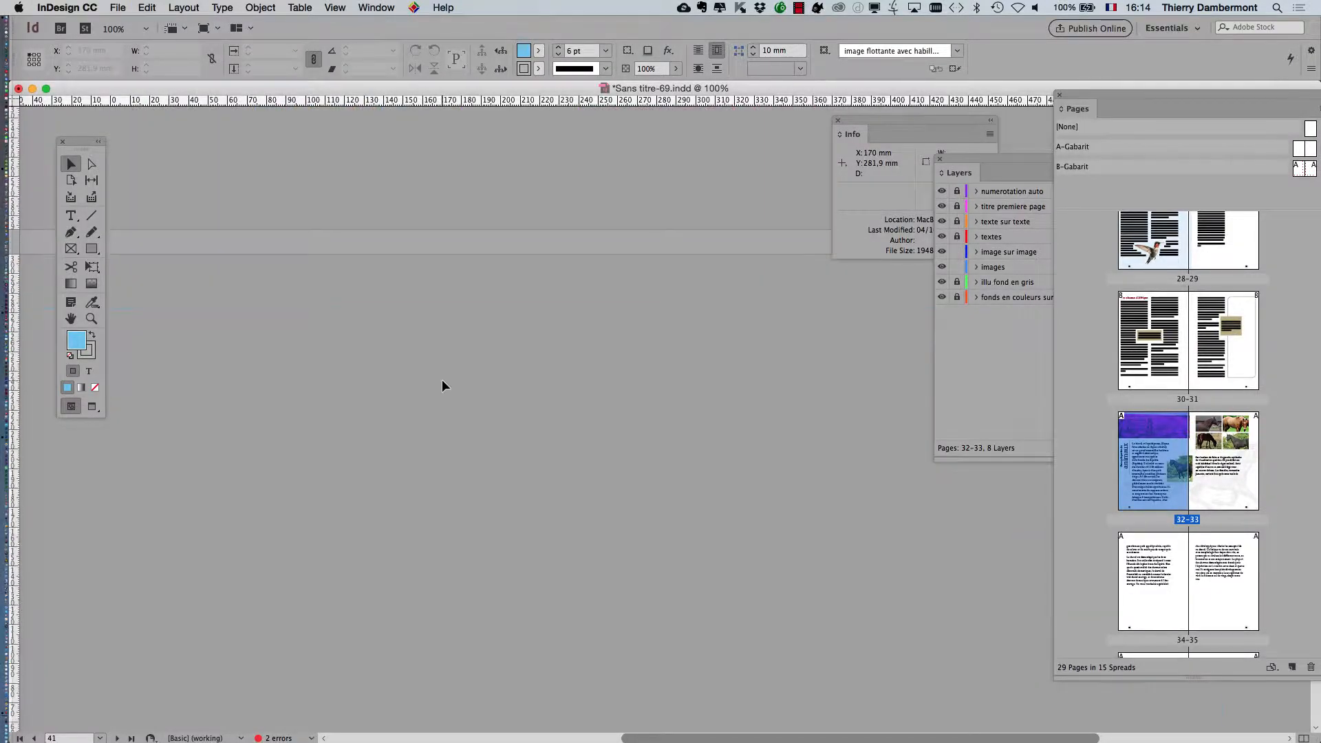
pyautogui.scroll(-5, 442, 385)
pyautogui.click(147, 7)
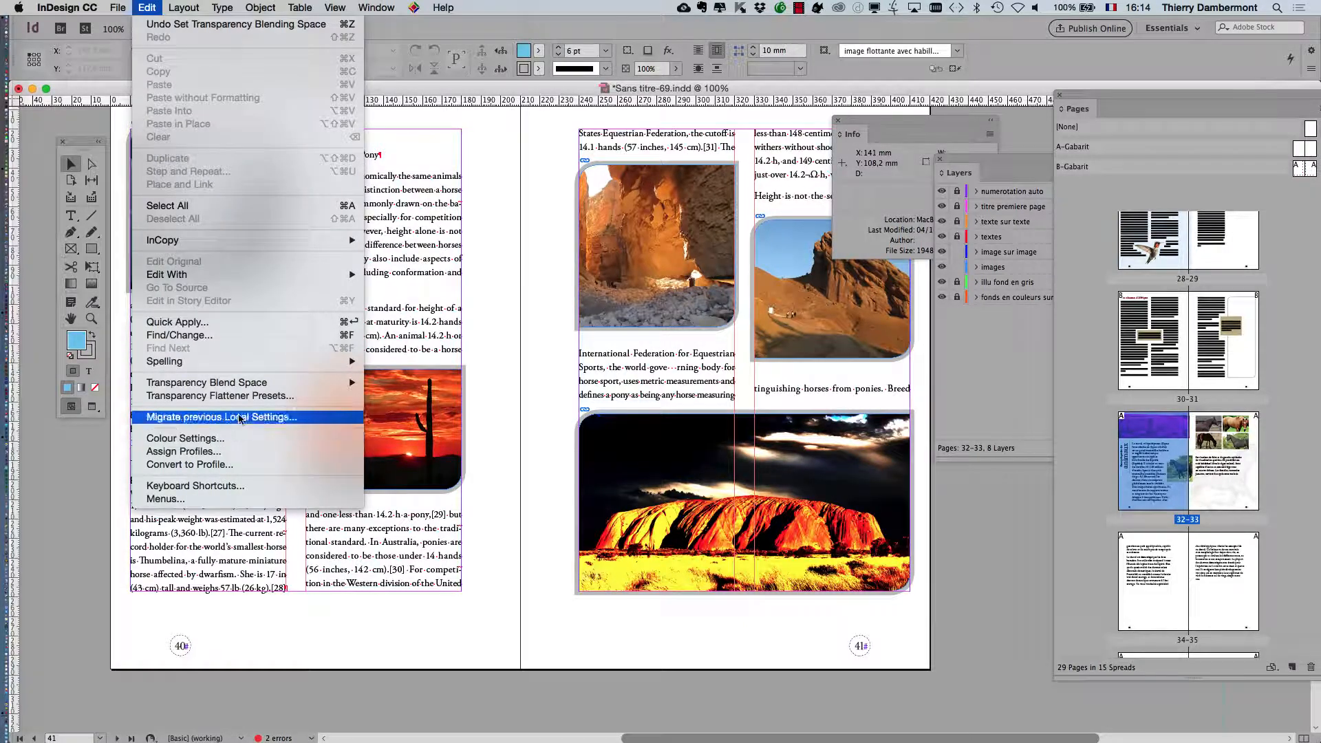
pyautogui.moveTo(244, 386)
pyautogui.click(393, 396)
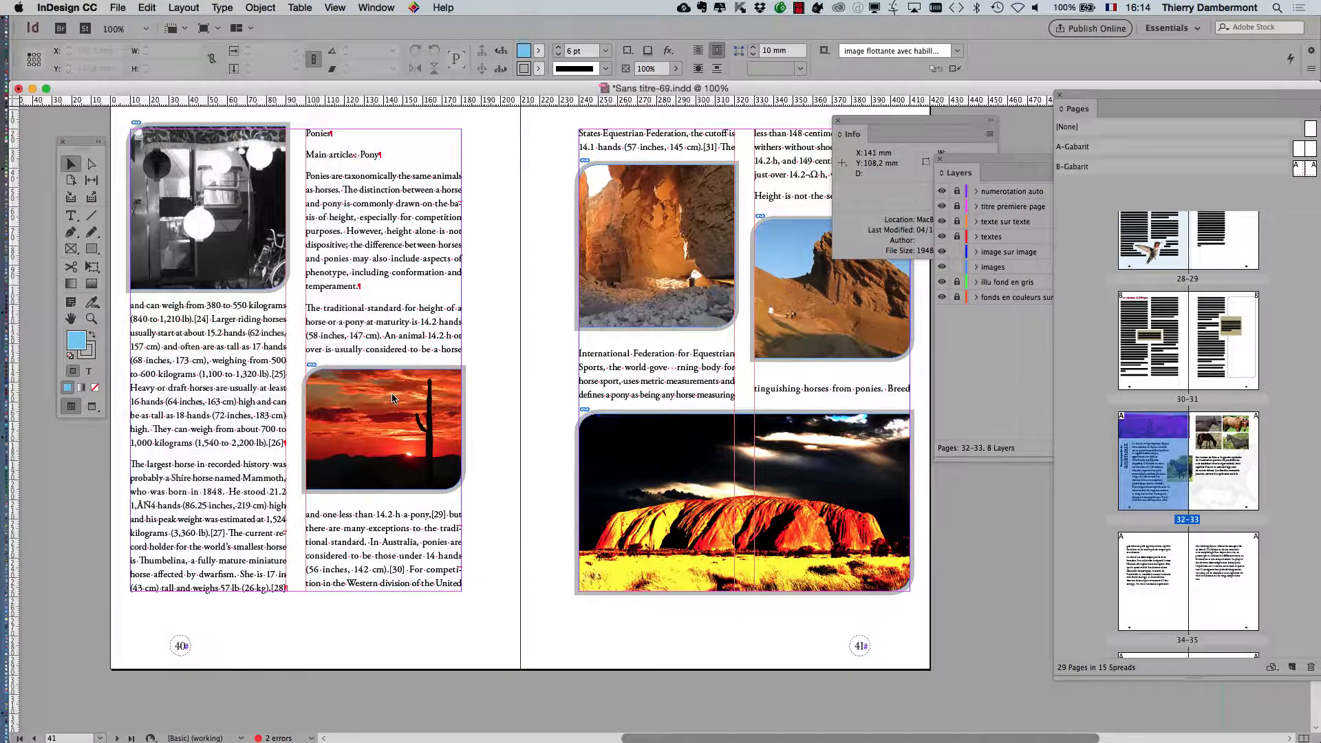
# Step: Switch the transparency blend space back to Document RGB while viewing the desert images on spread 40-41
pyautogui.click(147, 7)
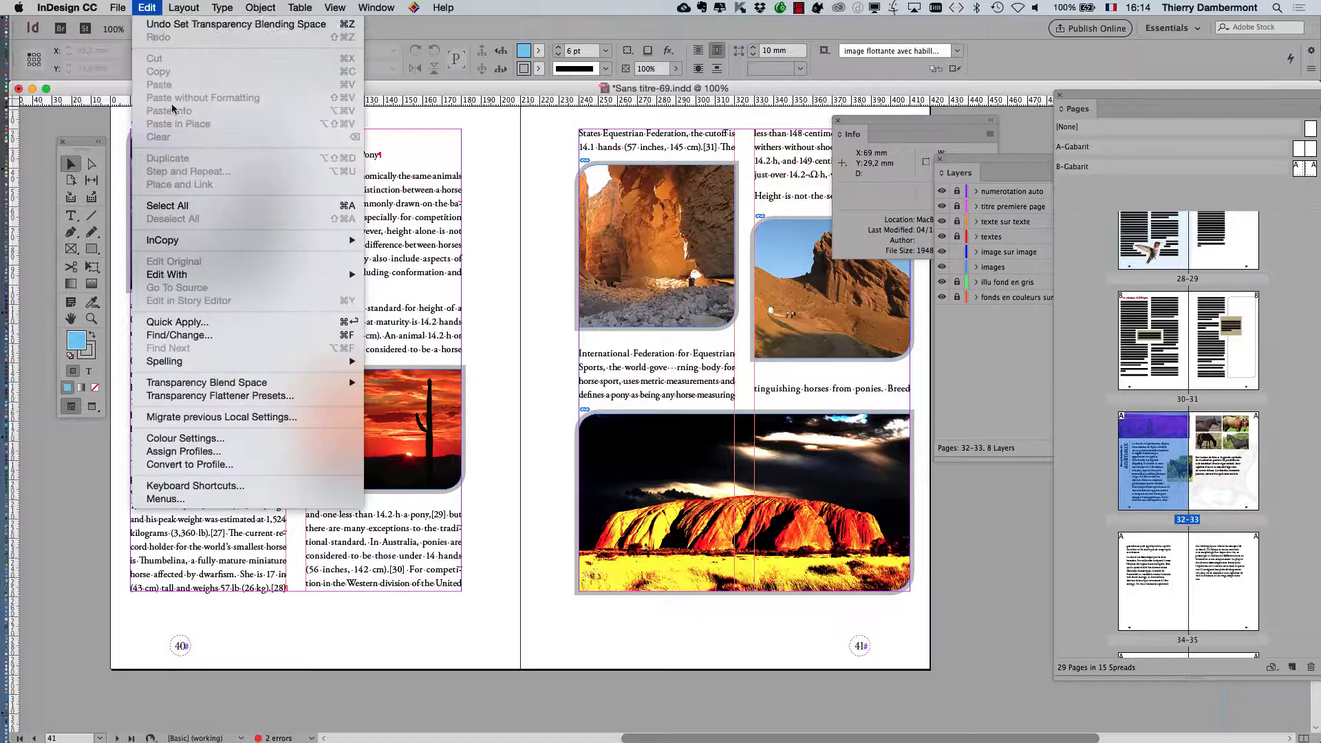
pyautogui.moveTo(343, 382)
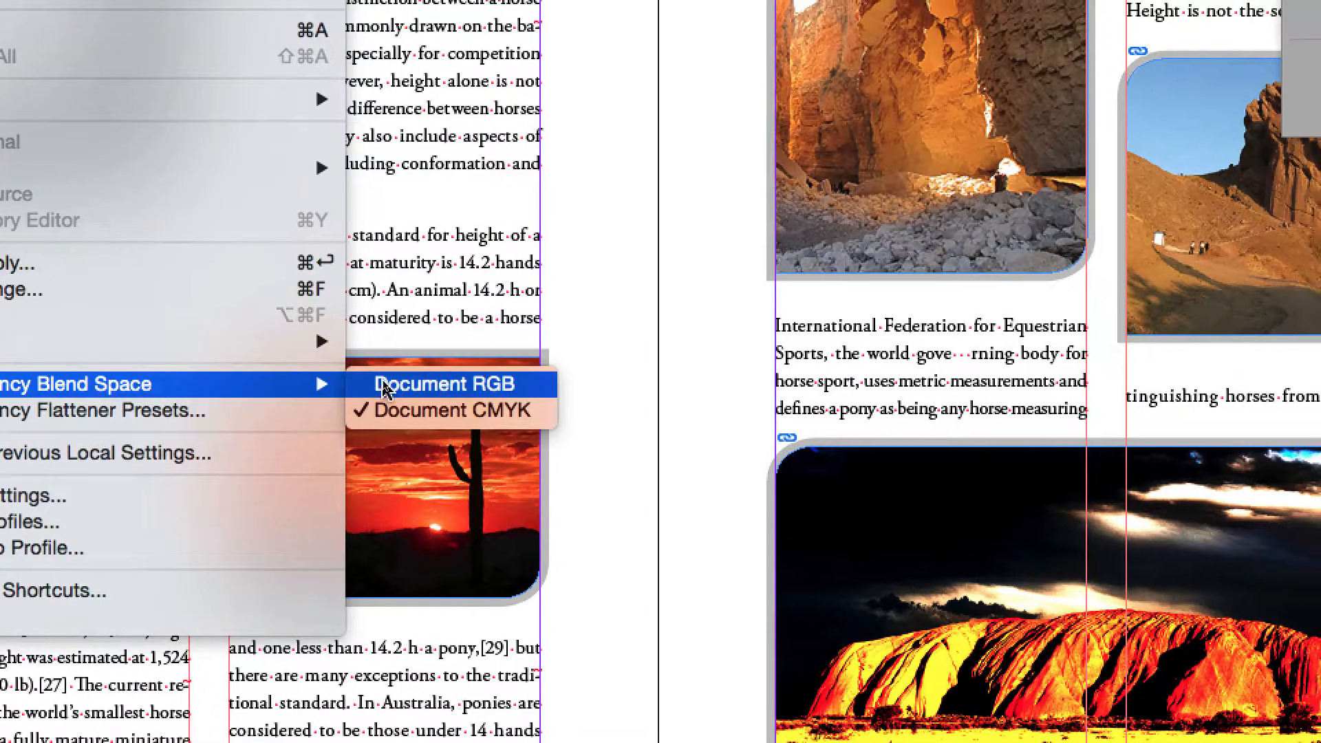
pyautogui.click(382, 387)
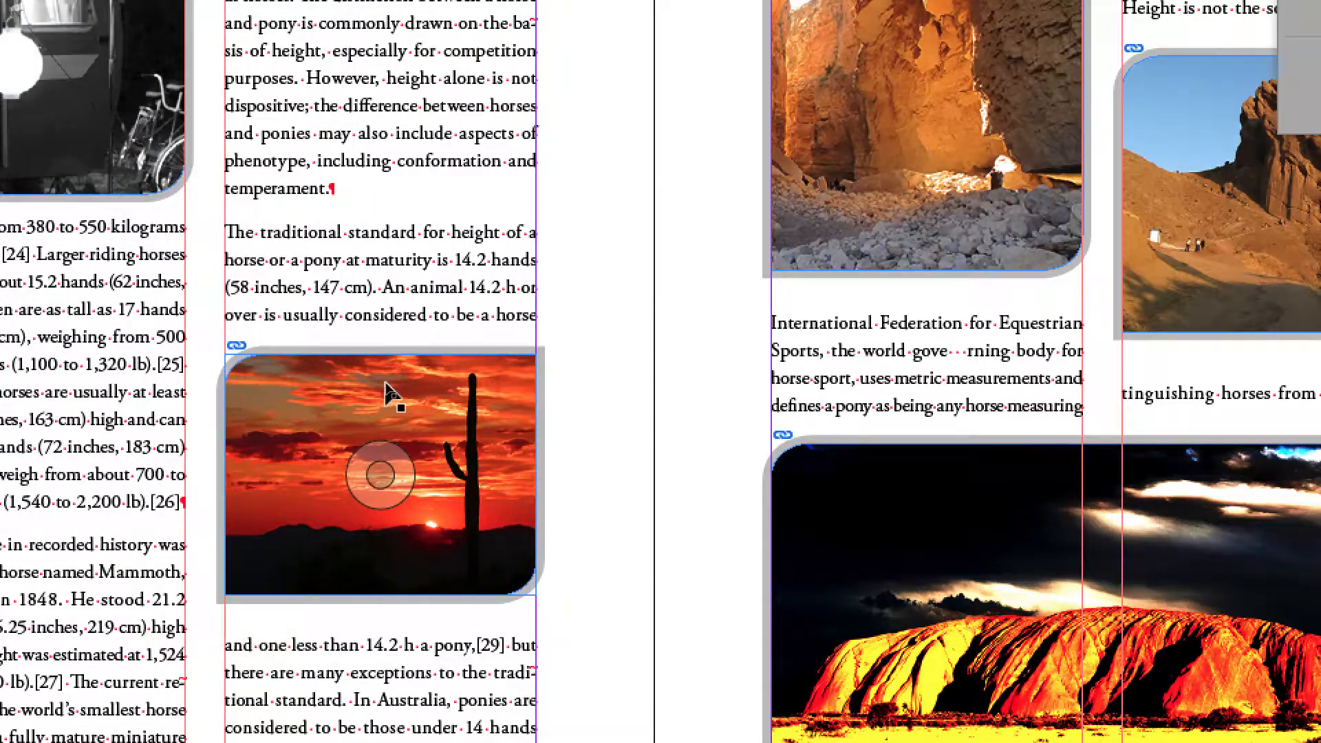